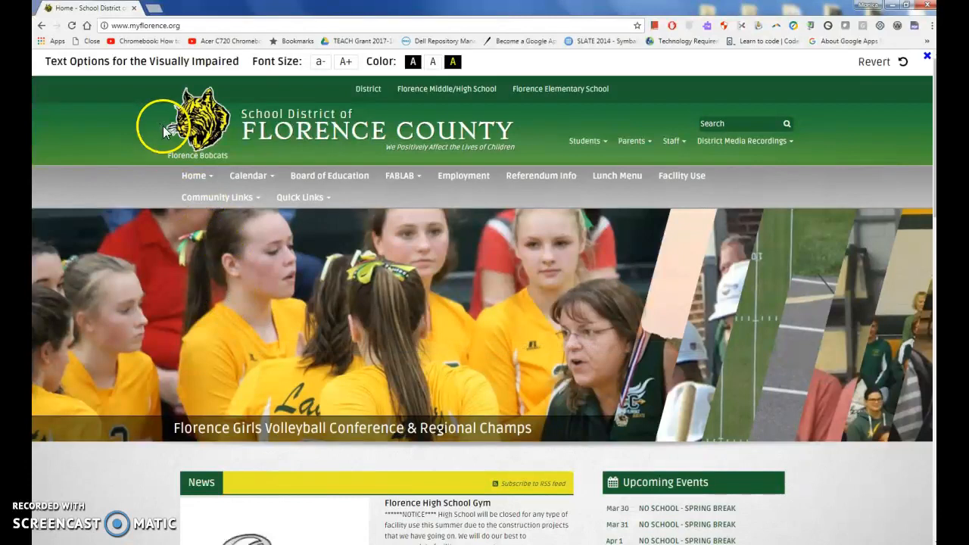
click(188, 28)
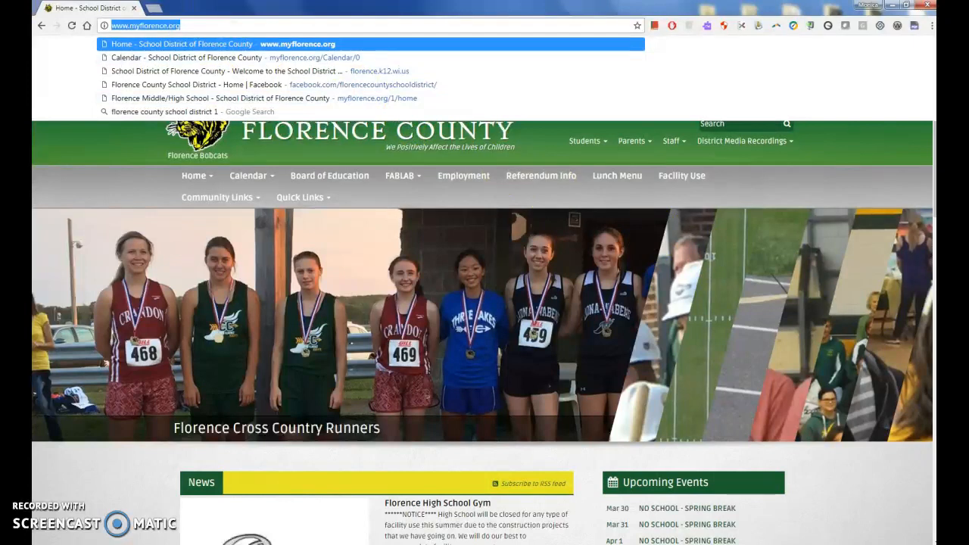
click(185, 25)
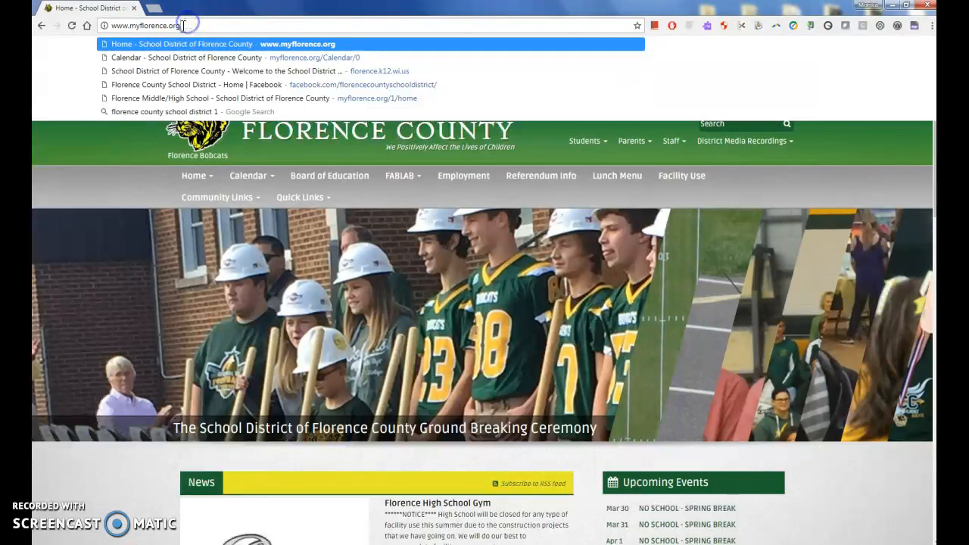
drag(184, 25, 103, 25)
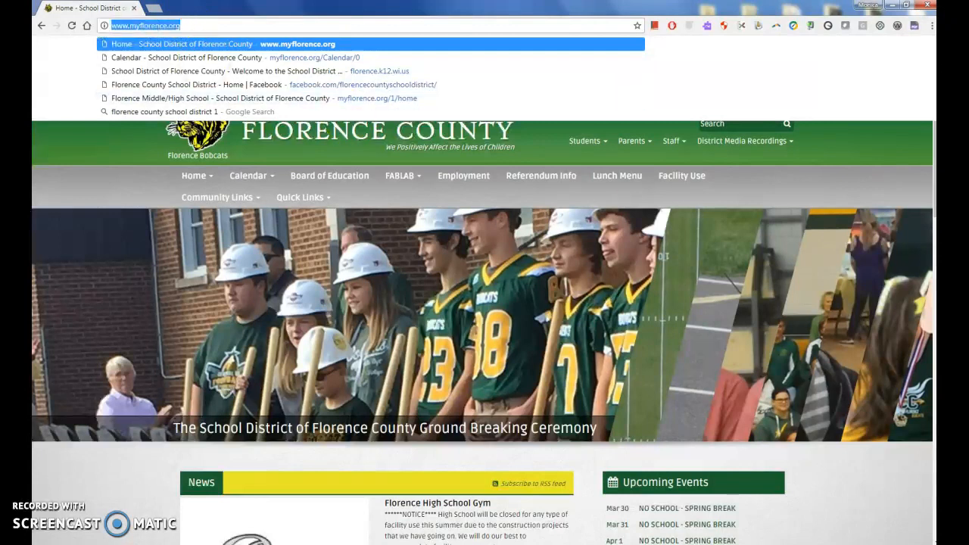
text(www.my)
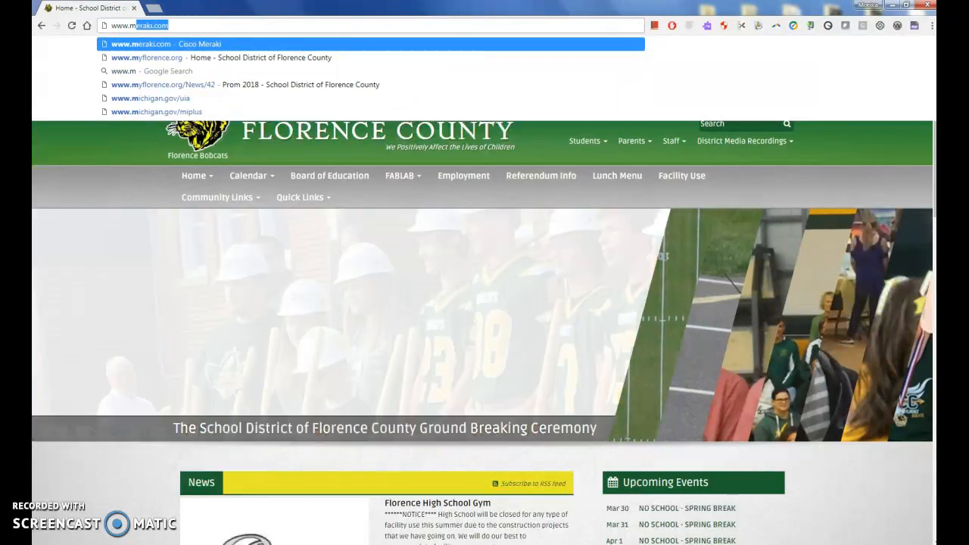
key(Return)
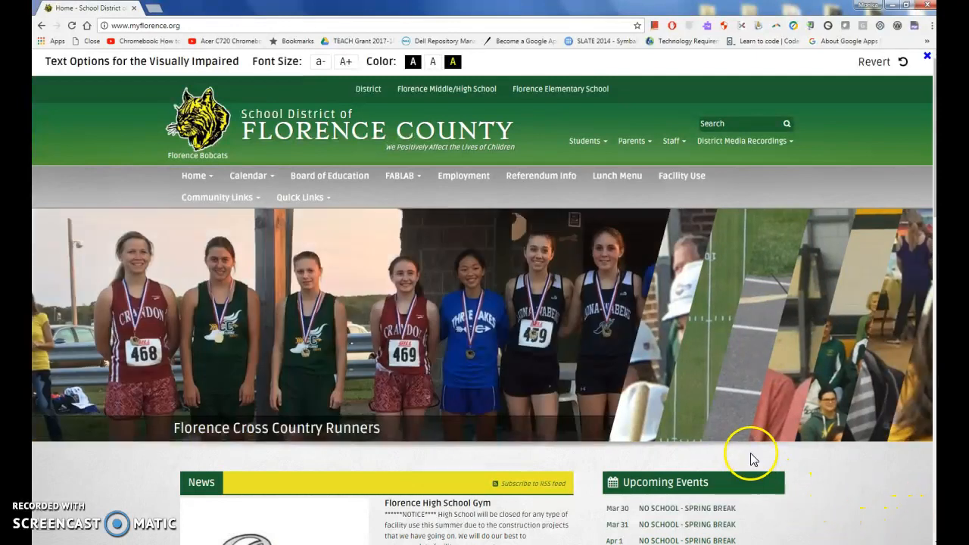
- Open Skyward Access from the website's staff links and agree to leave the district site
click(673, 144)
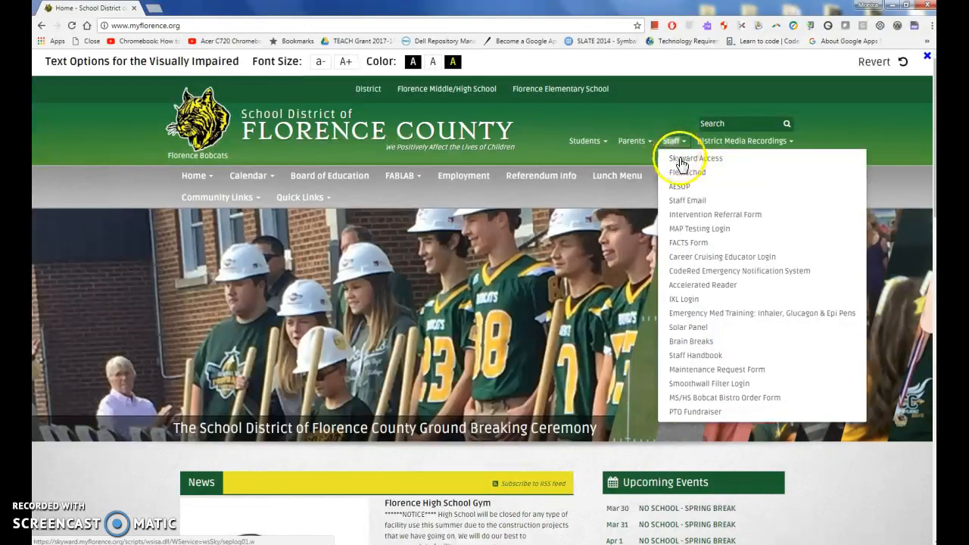
click(680, 160)
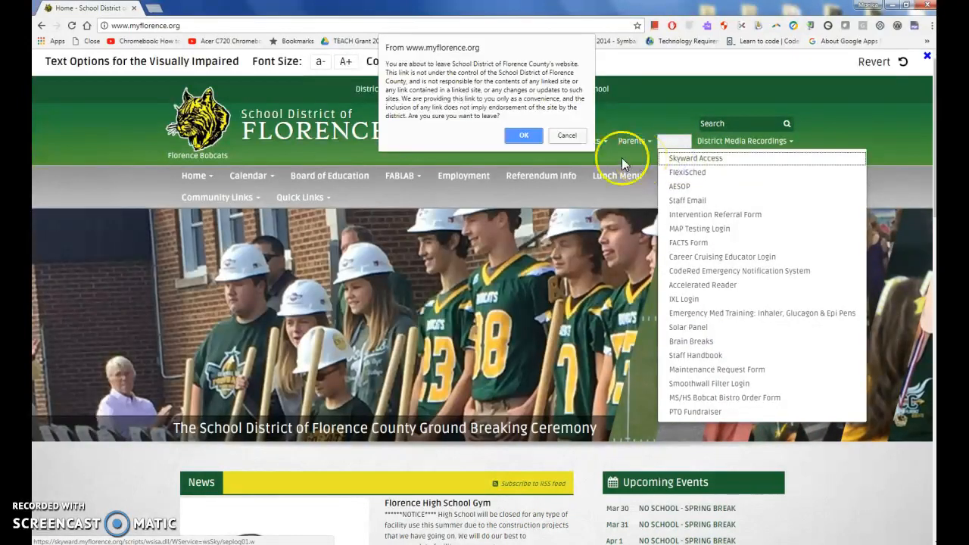
click(523, 136)
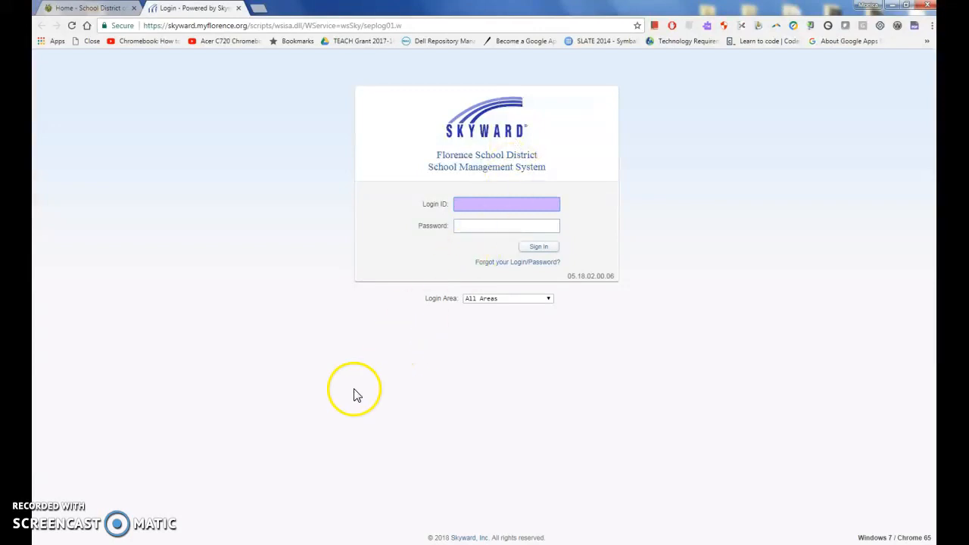
- Switch to the signed-in Educator Access Plus window and go to the Financial Management system
mouse_move(216, 506)
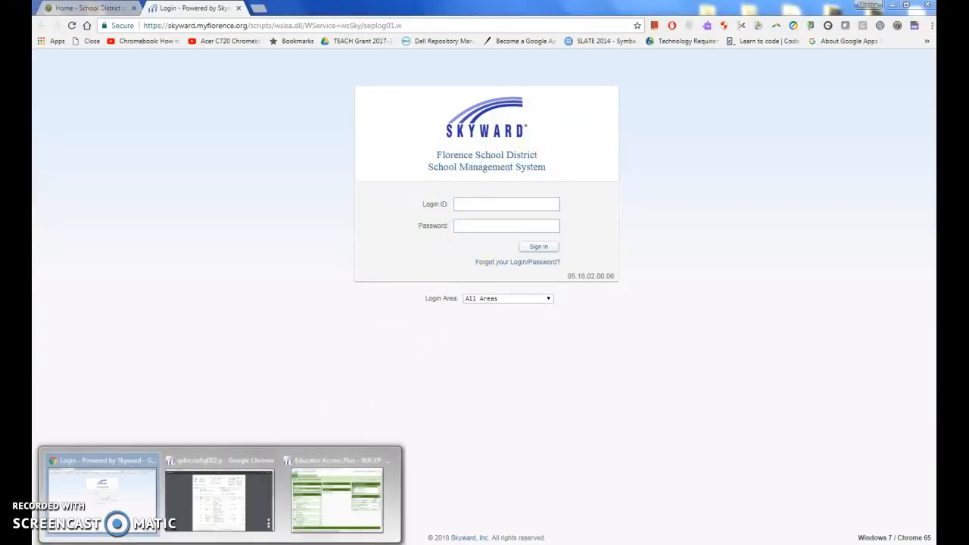
click(277, 530)
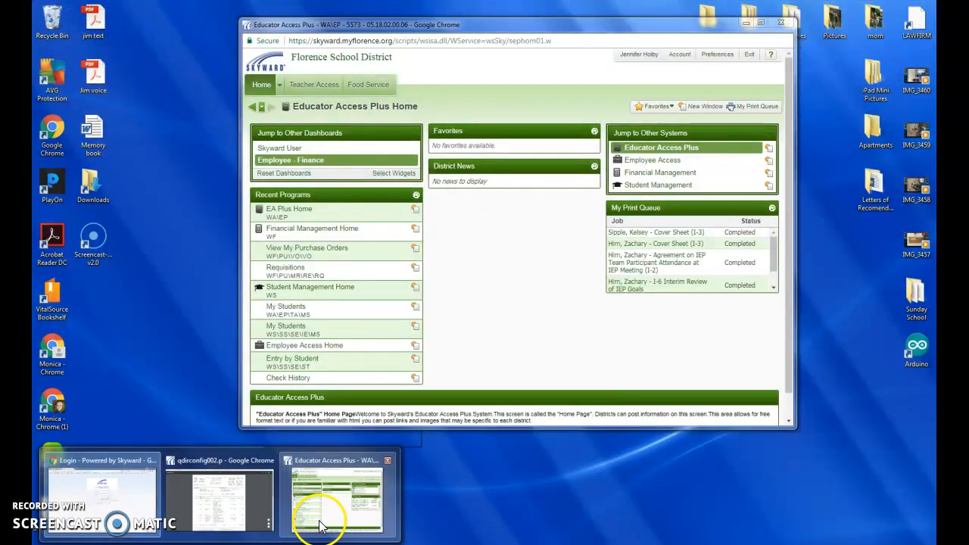
click(319, 524)
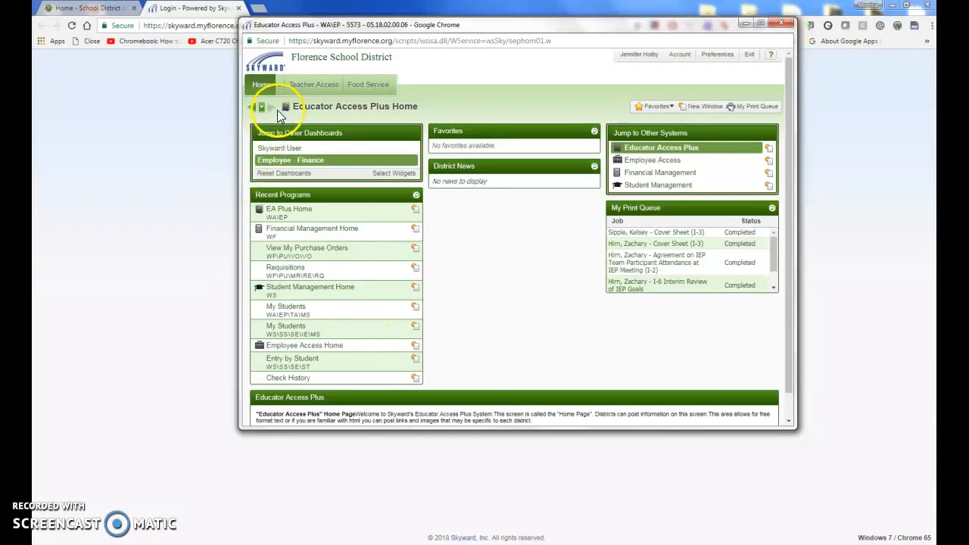
click(280, 87)
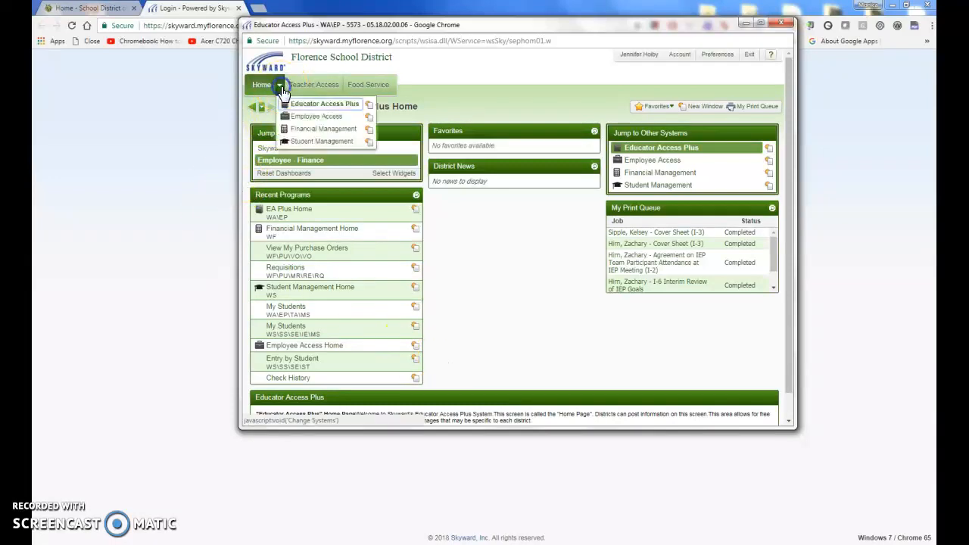
click(304, 130)
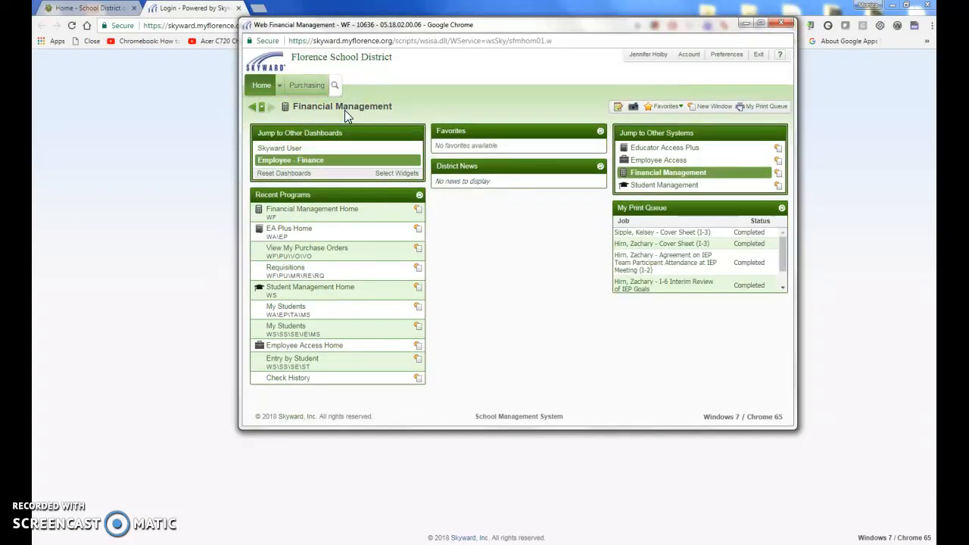
- Open the purchasing Requisitions page and add a new requisition
click(308, 90)
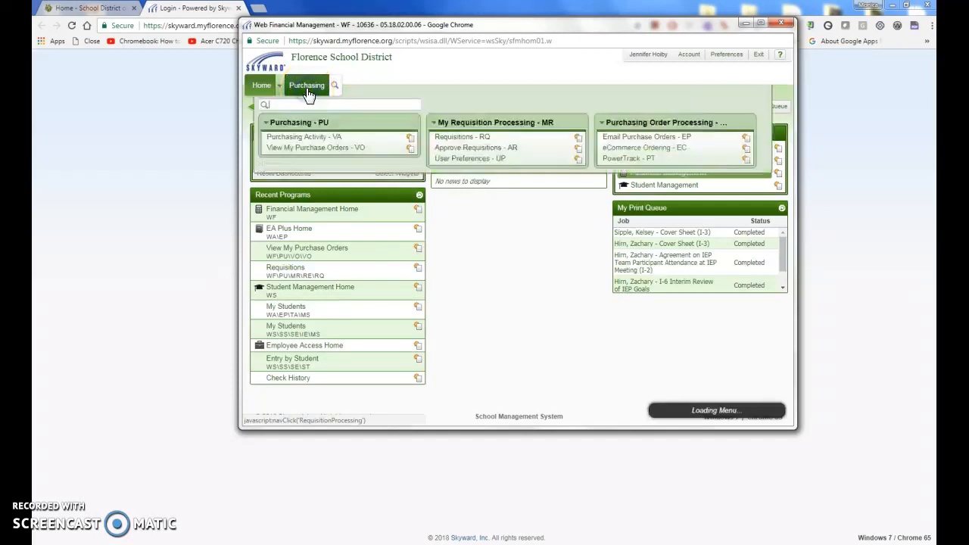
click(449, 140)
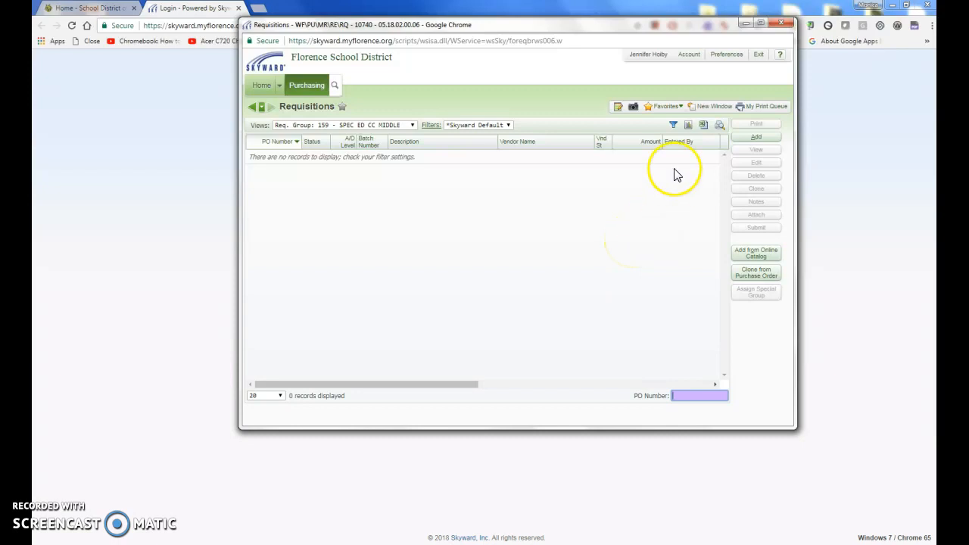
click(745, 141)
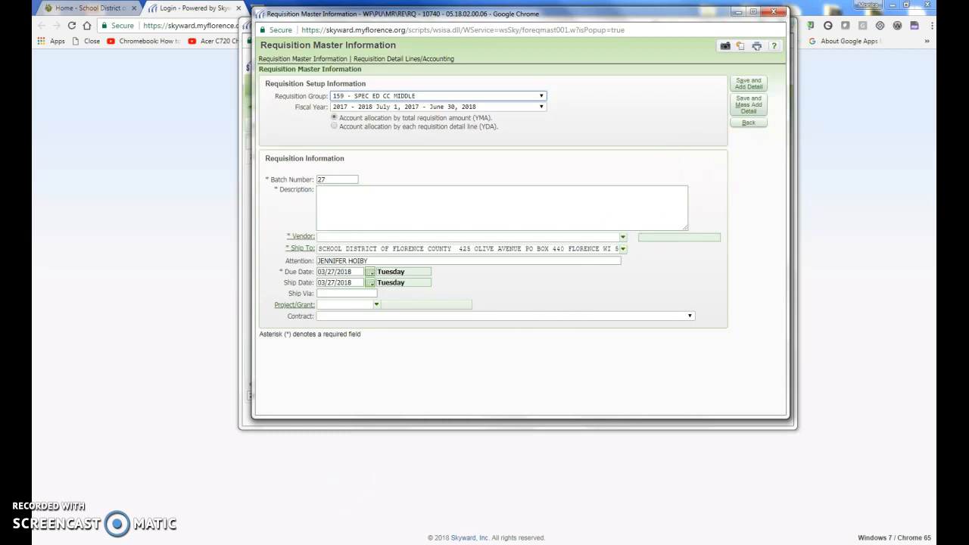
- Look at the open purchase order document and return to the Requisition Master Information window
click(265, 544)
click(219, 506)
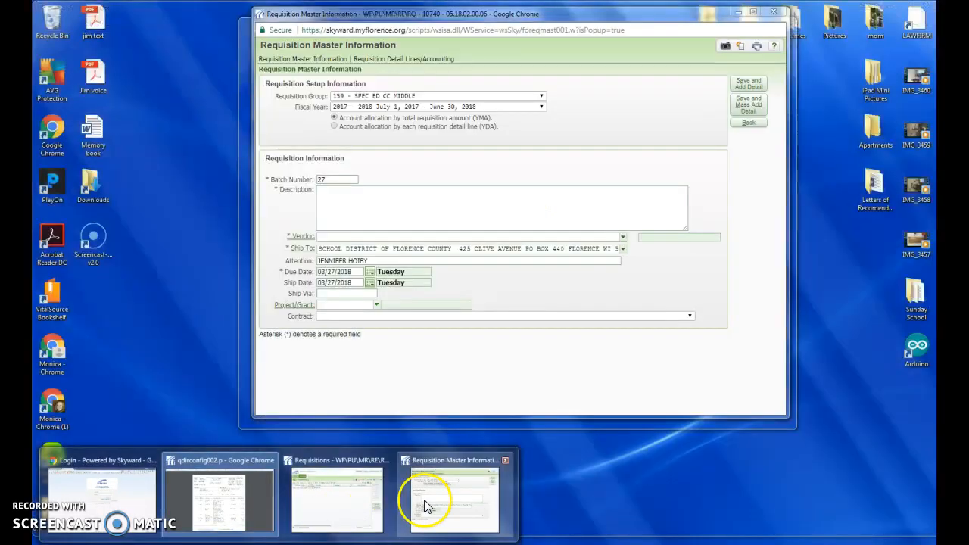
click(427, 505)
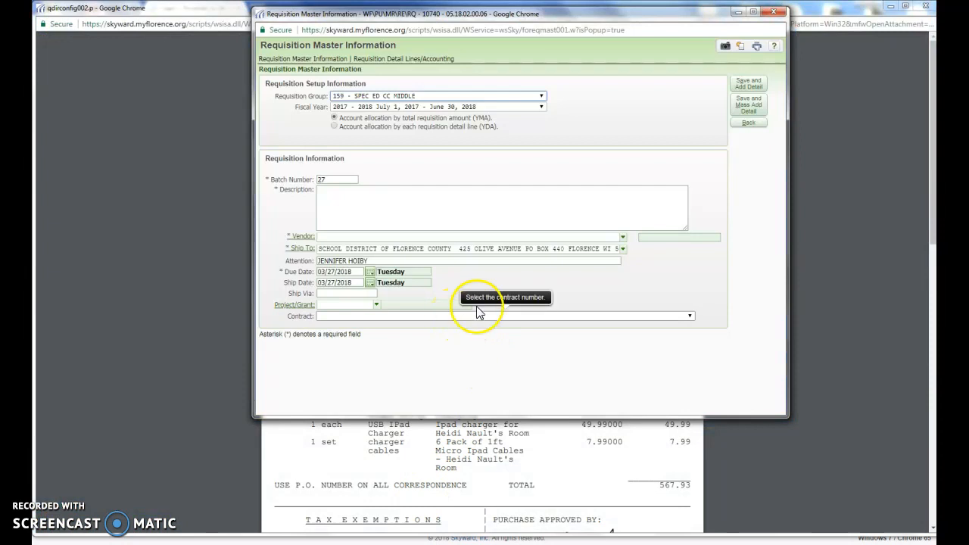
- Keep requisition group 159 - SPEC ED CC MIDDLE and set the fiscal year to 2018 - 2019
click(351, 98)
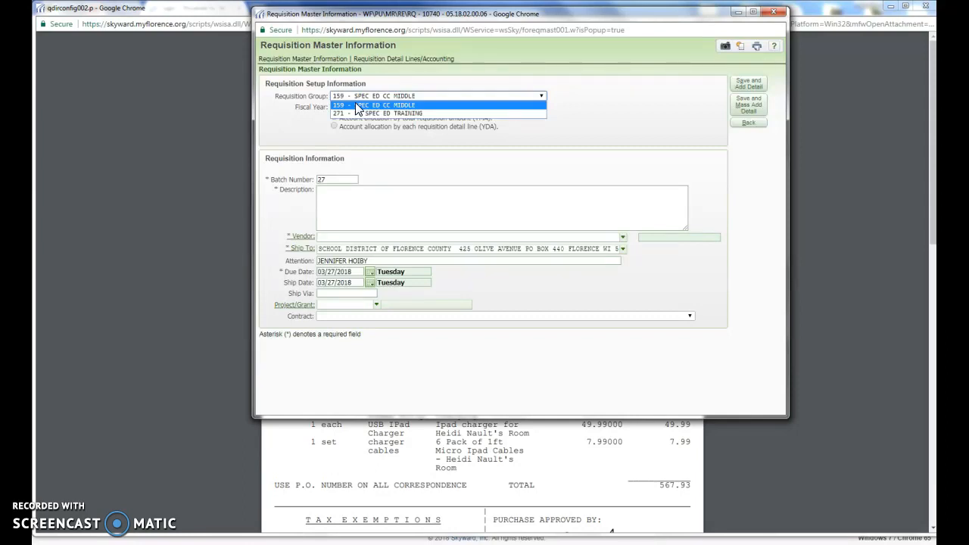
click(358, 109)
click(400, 113)
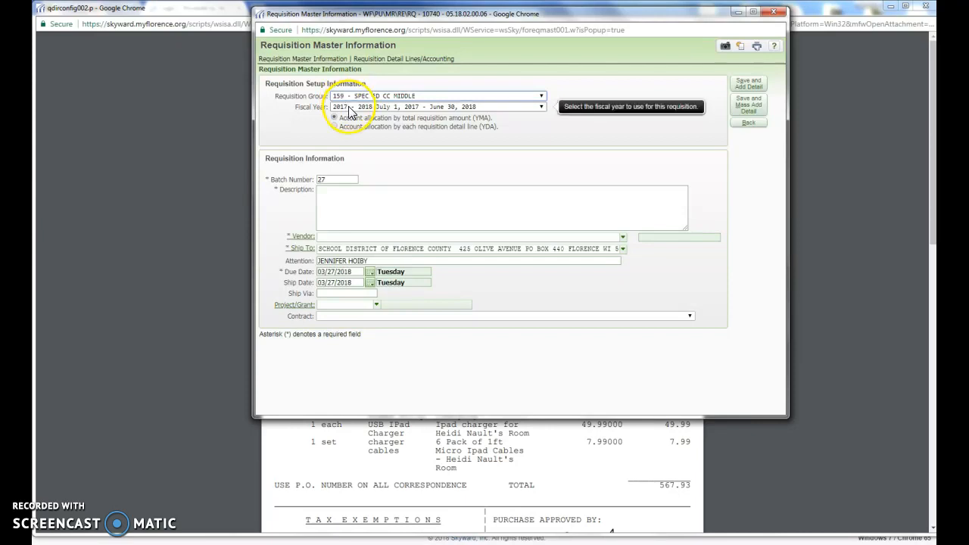
click(349, 110)
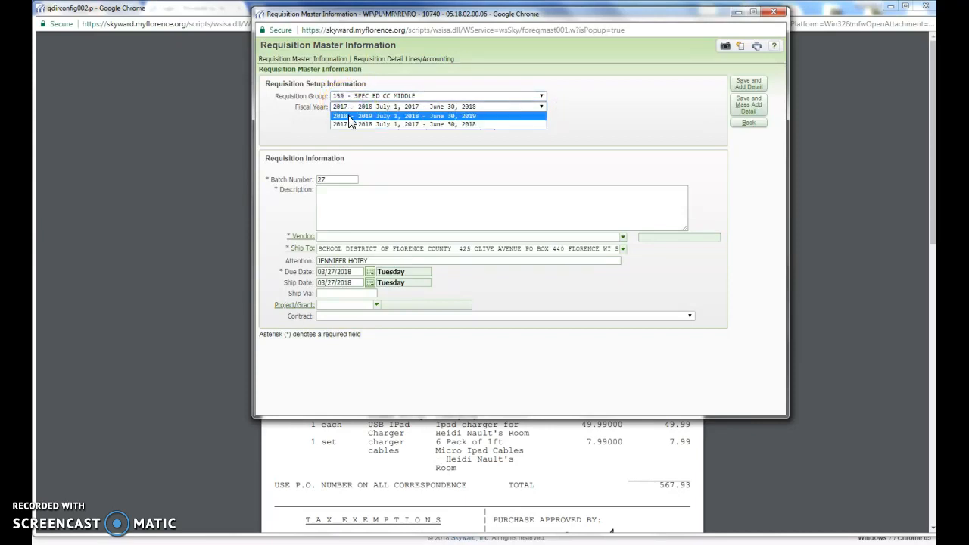
click(350, 117)
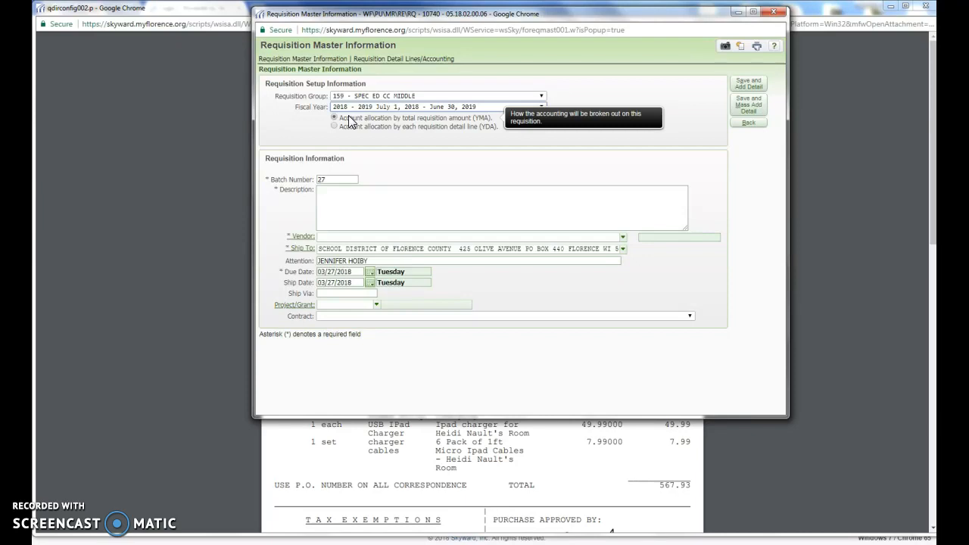
- Enter the requester's name followed by ": CLASSROOM SUPPLIES" as the description and choose OFFICE DEPOT as the vendor
click(357, 199)
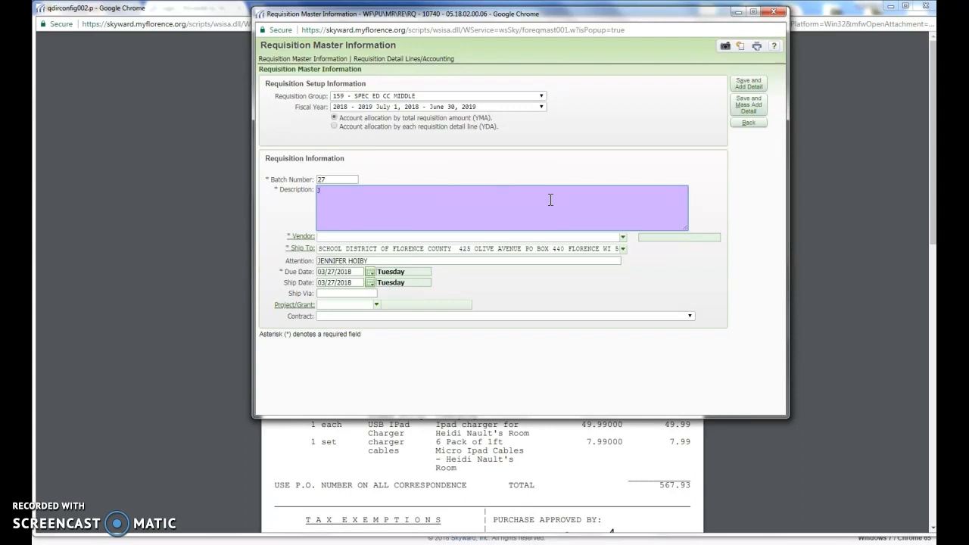
text(HOIBY: C)
text(LASSROOM SUPPLIES)
click(379, 237)
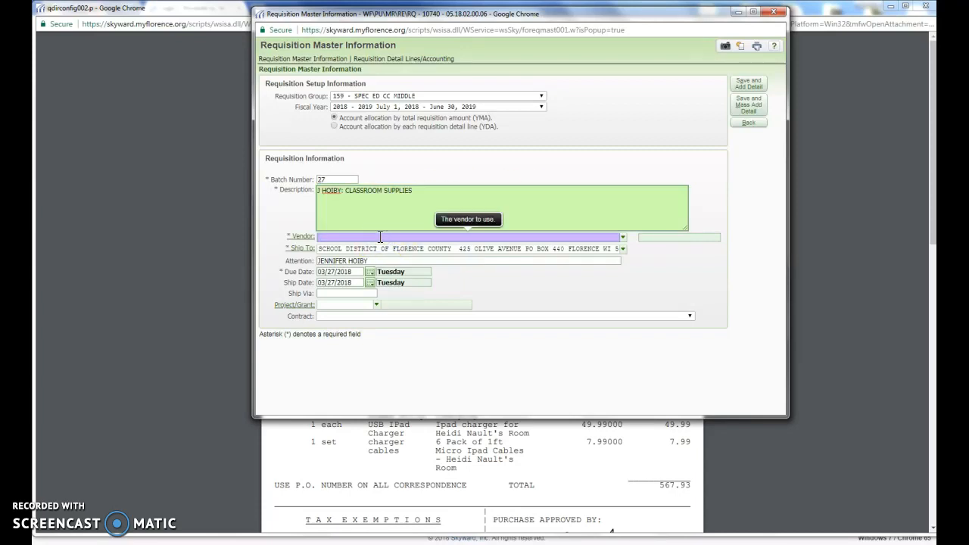
text(OFFI)
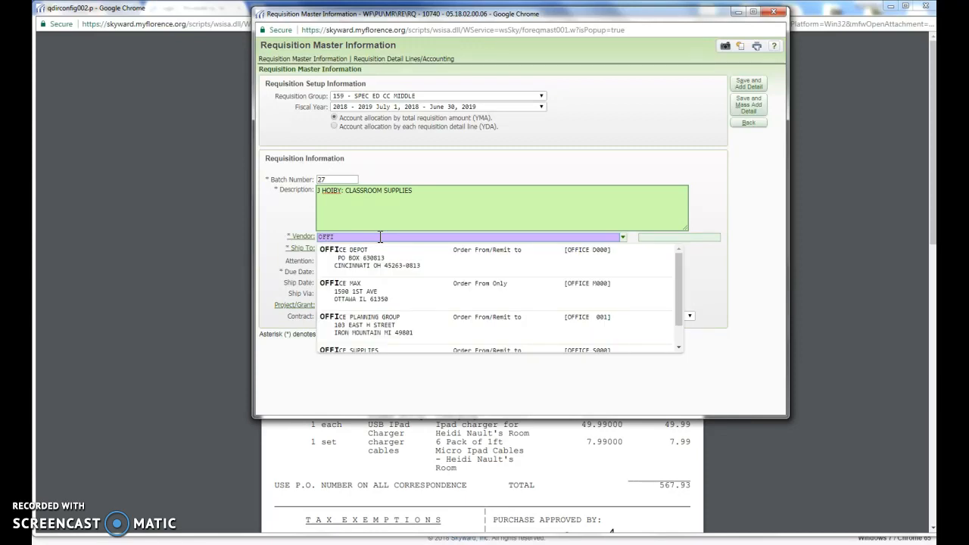
click(357, 250)
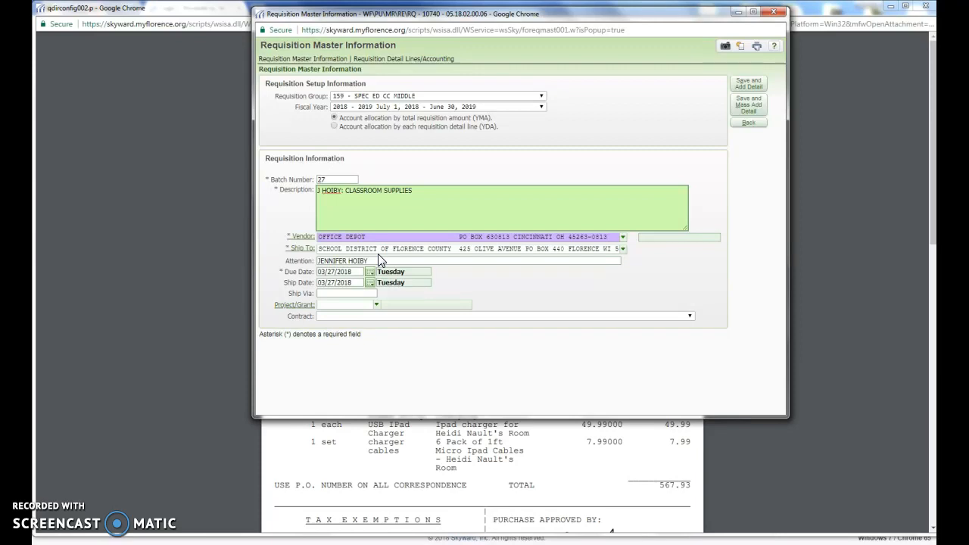
- Choose SCHOOL DISTRICT OF FLORENCE COUNTY as the requisition's ship-to destination
click(382, 248)
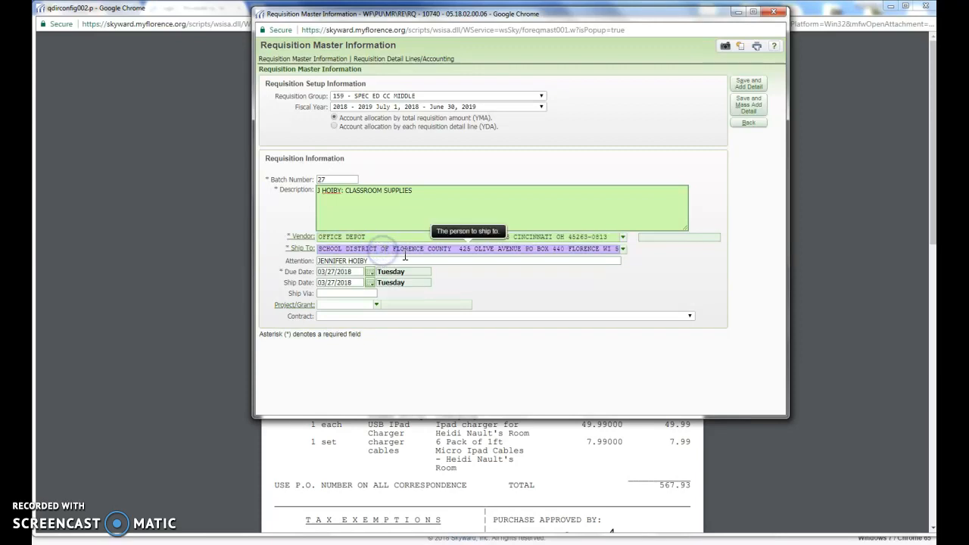
click(623, 249)
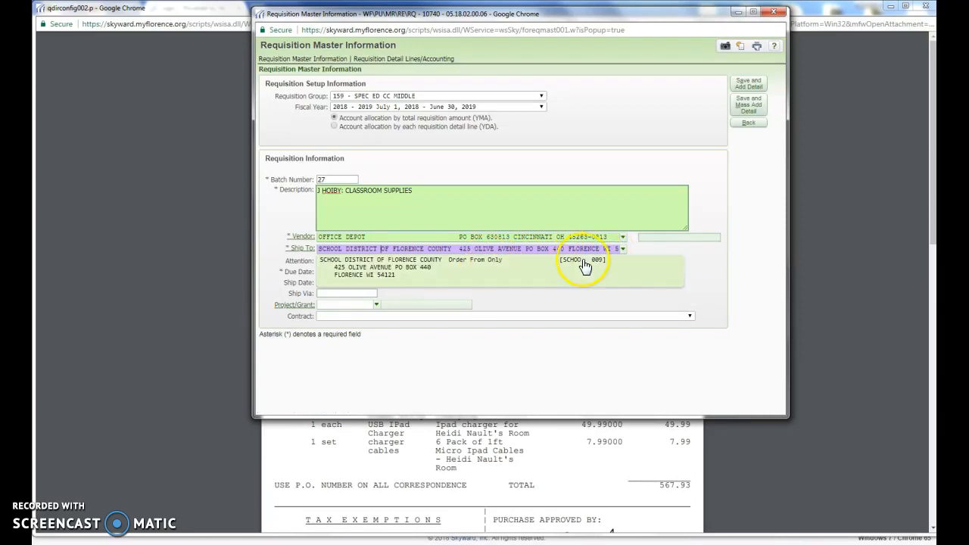
click(480, 274)
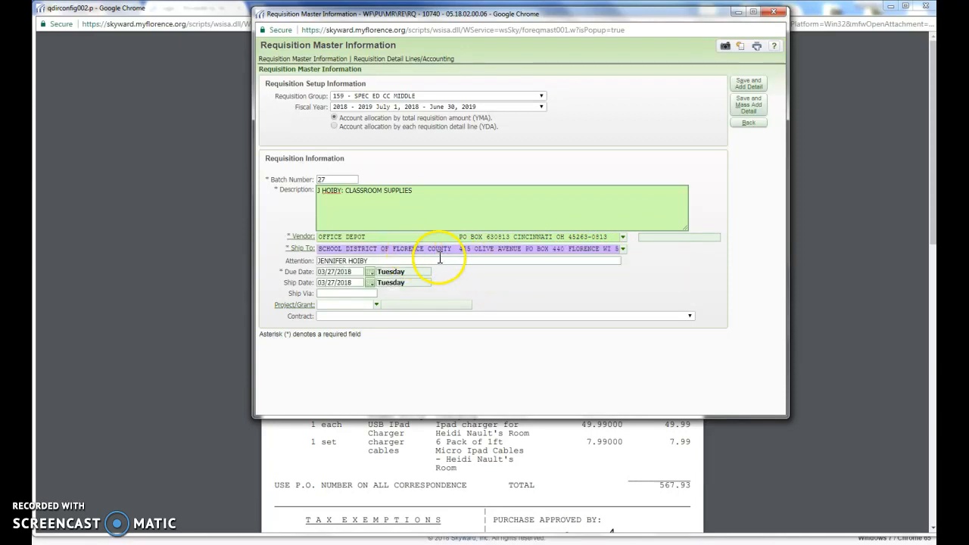
- Set the requisition's due date to 07/01/2018 and its ship date to 08/10/2018
click(356, 272)
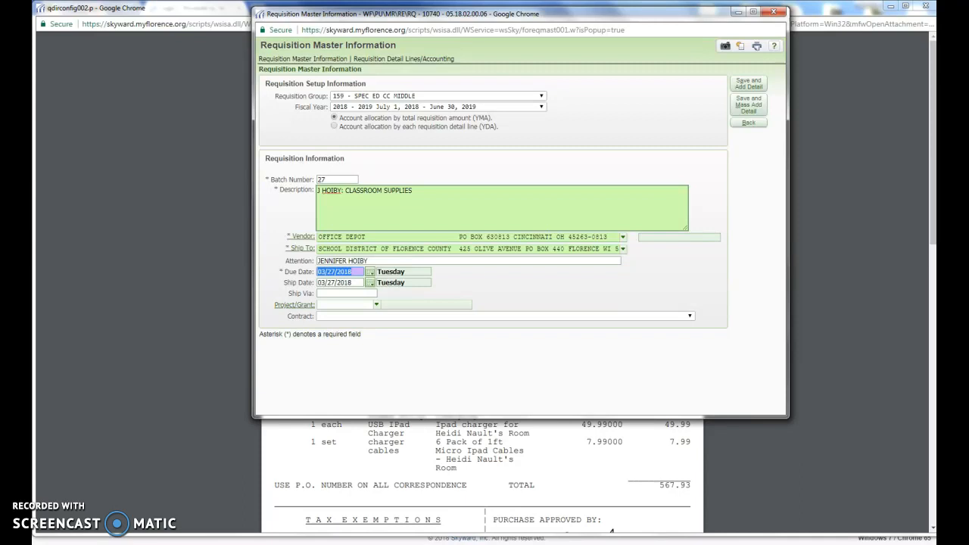
text(07/01/2018)
click(352, 282)
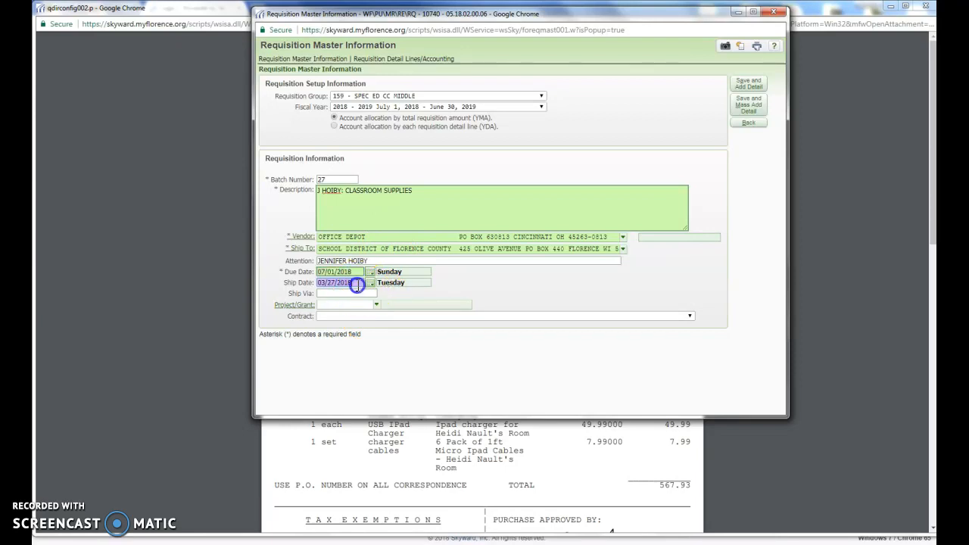
text(08/10/2018)
- Set the shipping method to BEST WAY and save the master information, continuing to mass entry of detail lines
click(337, 295)
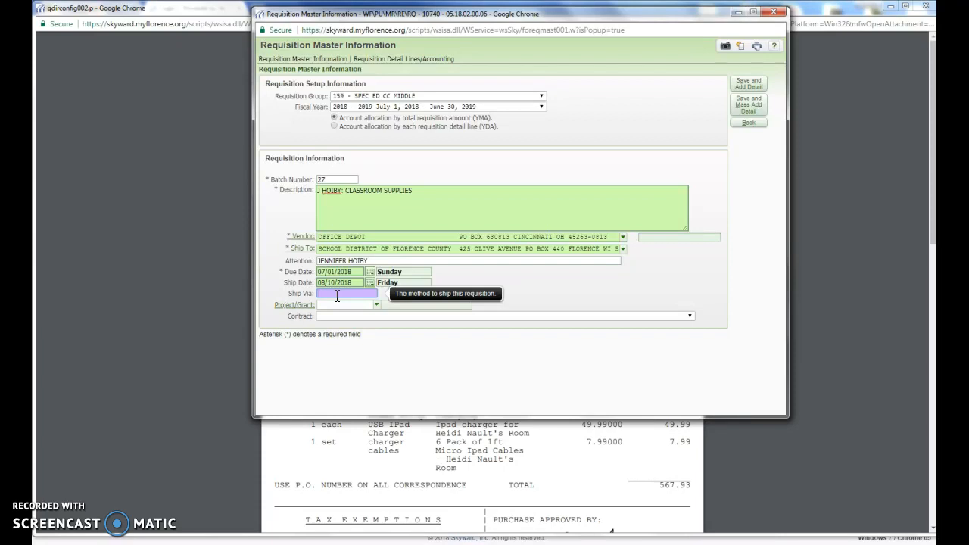
text(BEST)
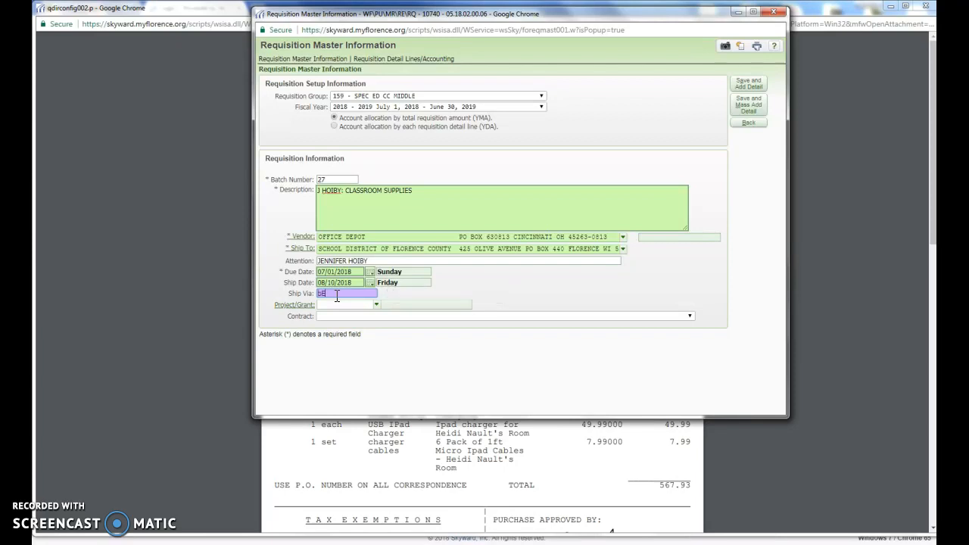
key(BackSpace)
key(BackSpace)
key(BackSpace)
key(BackSpace)
text(BEST WAY)
key(BackSpace)
key(BackSpace)
key(BackSpace)
key(BackSpace)
key(BackSpace)
key(BackSpace)
key(BackSpace)
key(BackSpace)
text(HOLD)
key(BackSpace)
key(BackSpace)
key(BackSpace)
key(BackSpace)
text(DE)
key(BackSpace)
text(BEST WAY)
click(762, 110)
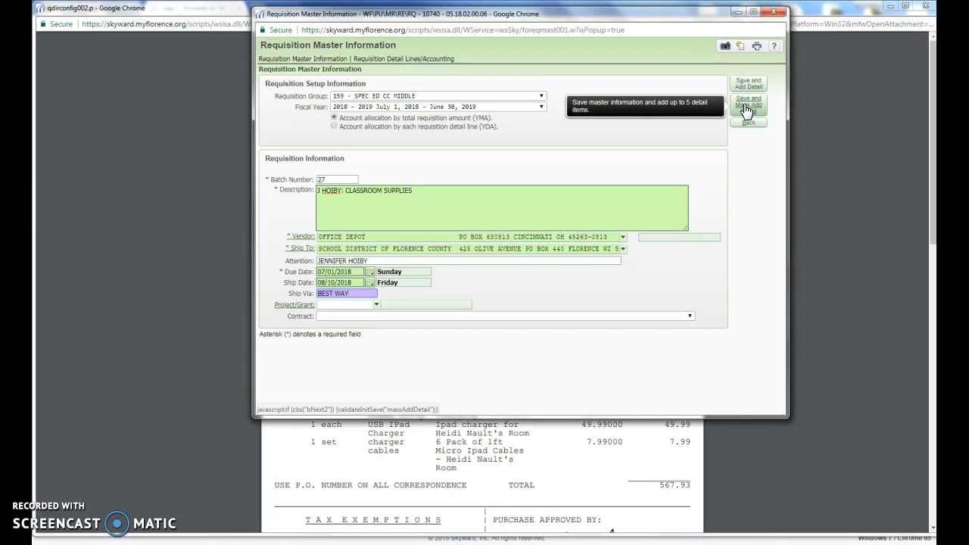
click(747, 109)
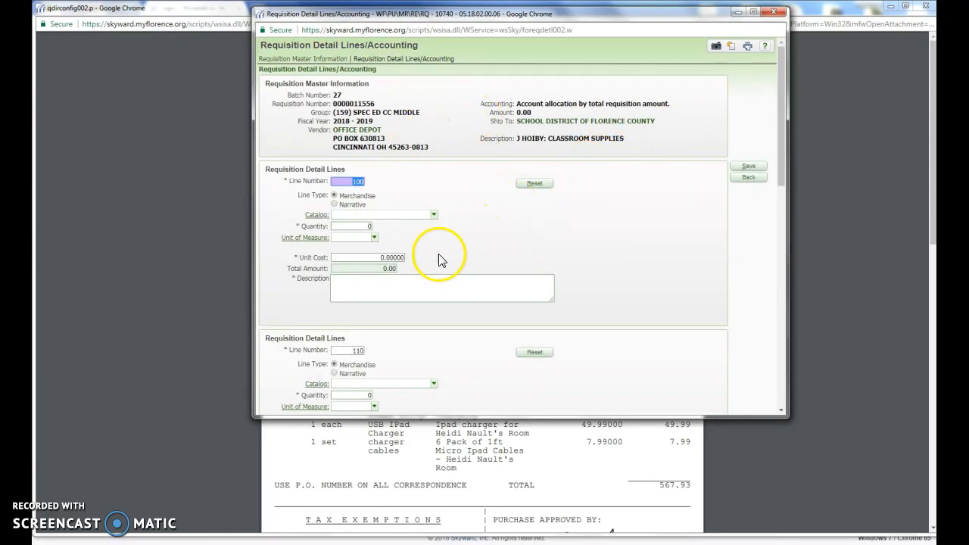
drag(215, 544, 217, 493)
click(307, 470)
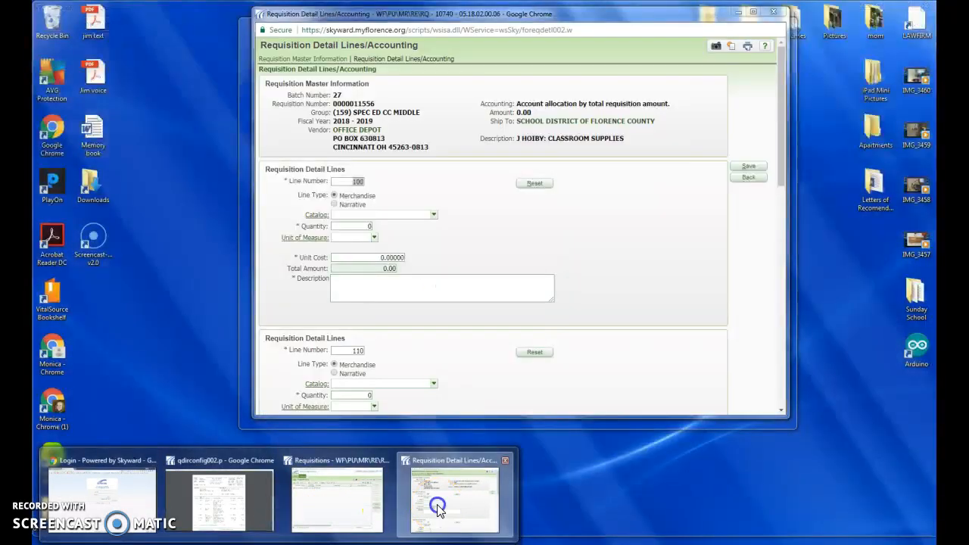
click(432, 513)
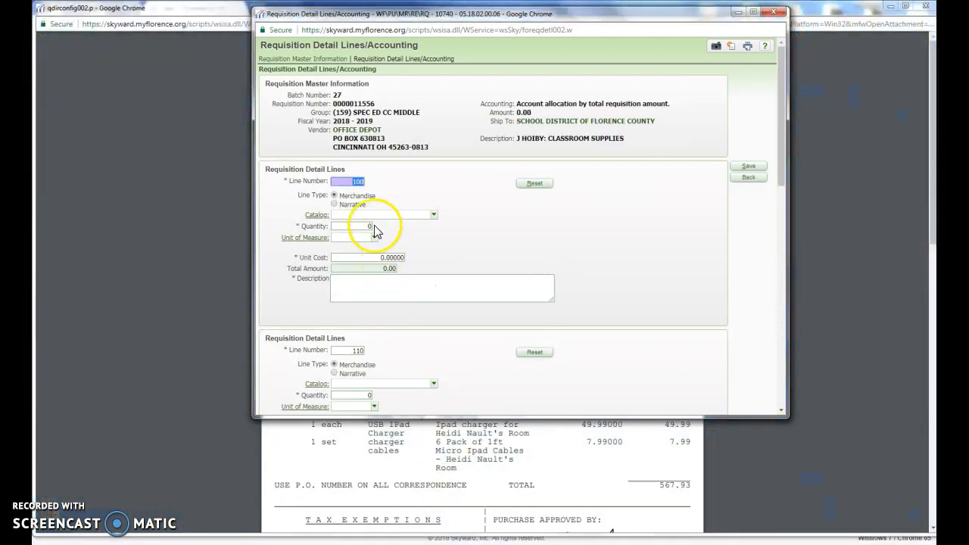
- Choose catalog item MX32PBLUE for detail line 100 and set its quantity to 2
click(359, 216)
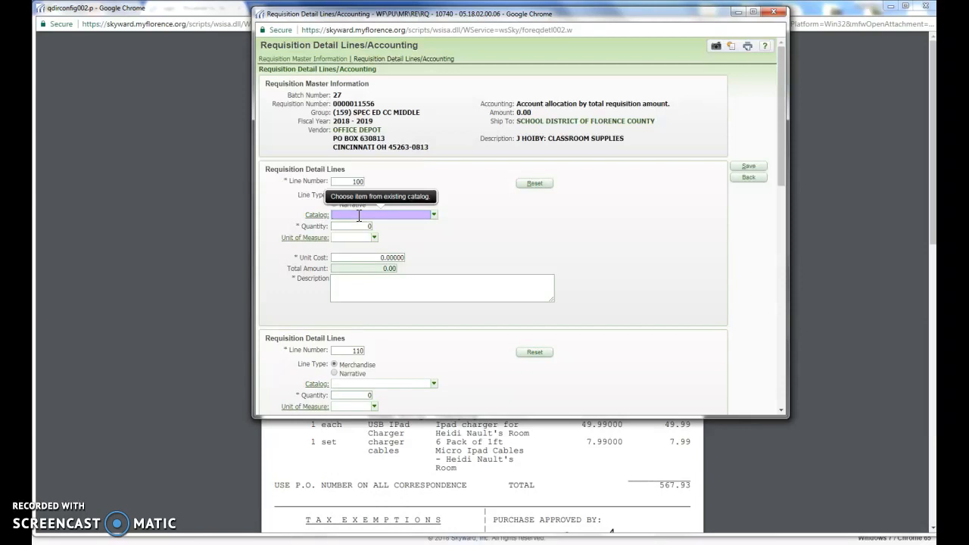
text(M)
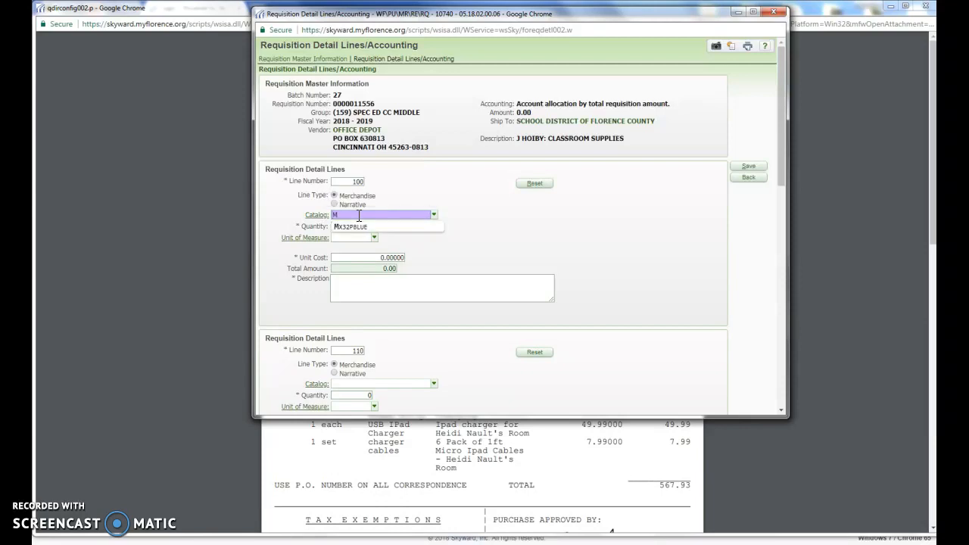
click(355, 229)
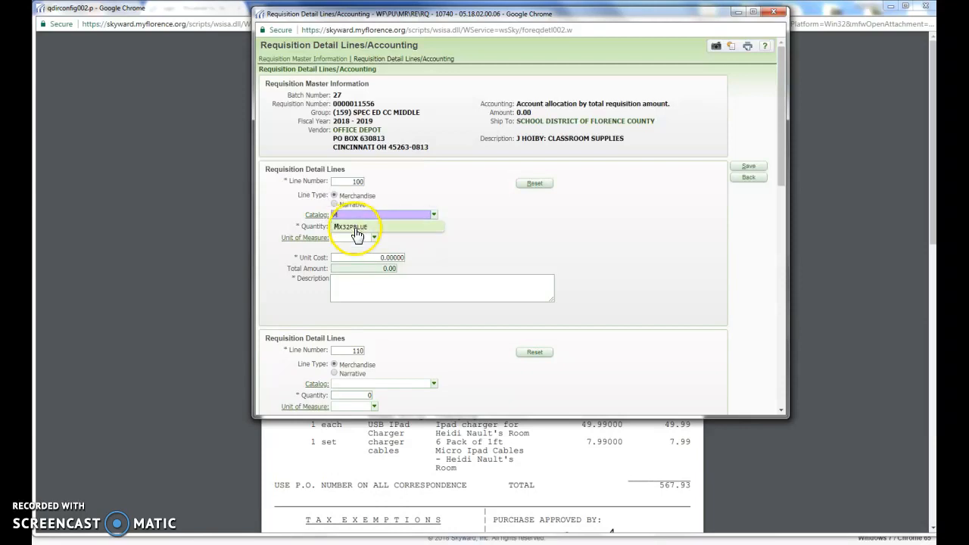
click(357, 228)
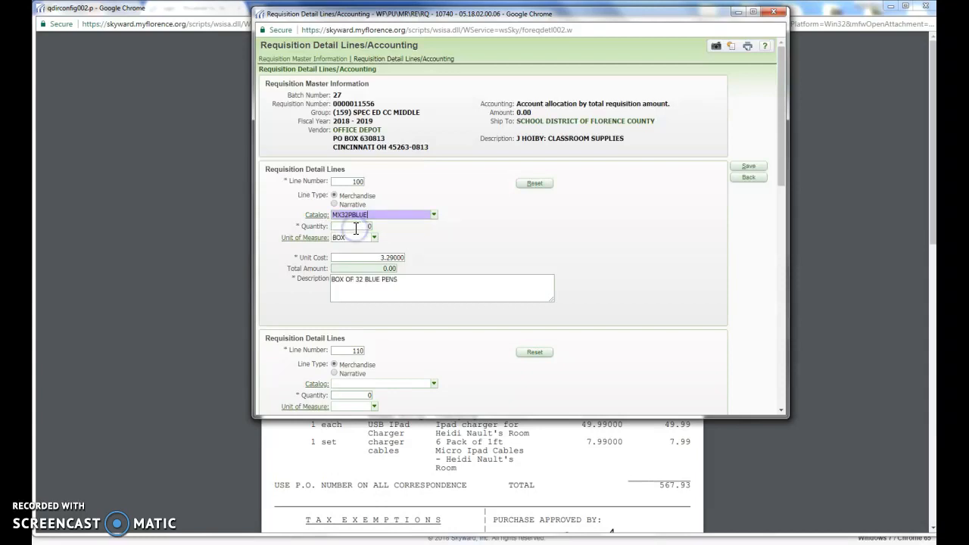
click(358, 226)
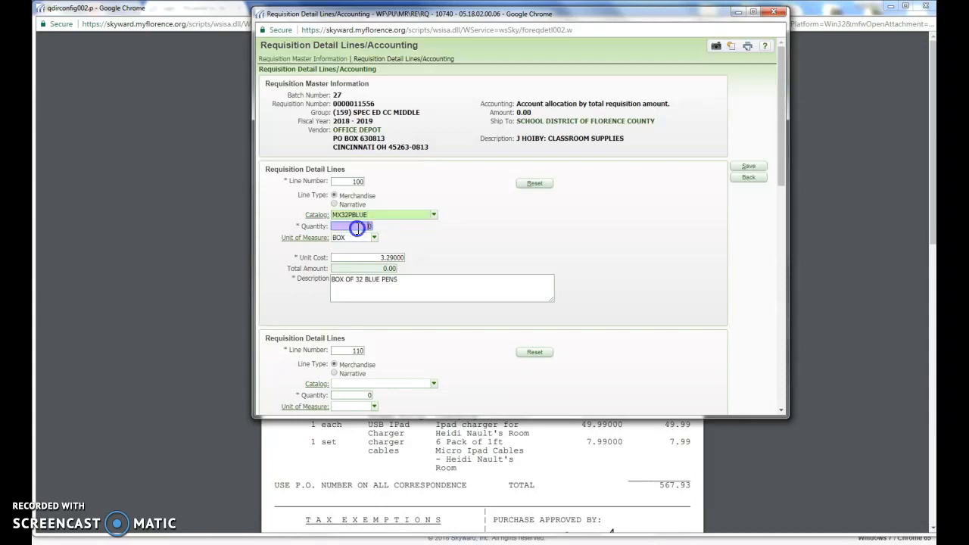
text(2)
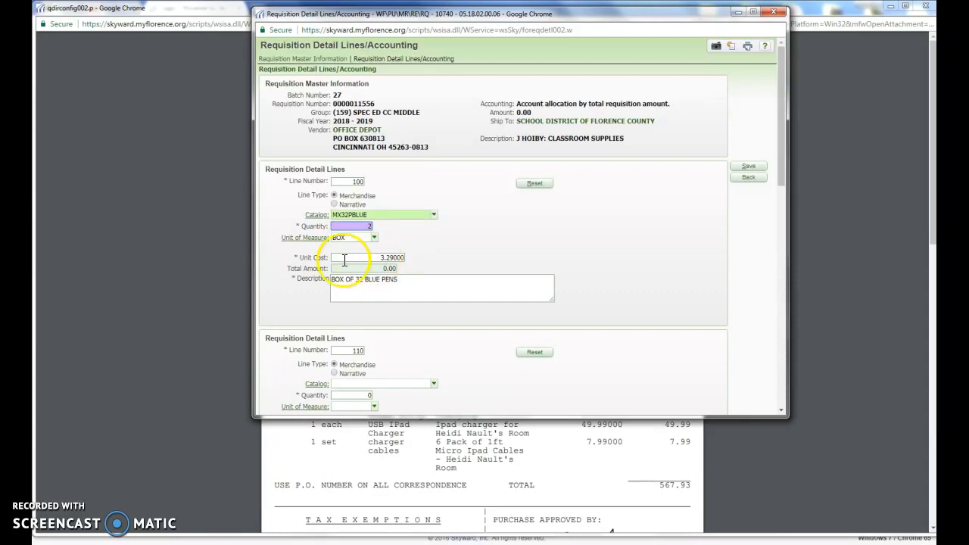
- Set the unit cost of the blue pens on line 100 to 3.50
click(372, 260)
drag(375, 259, 429, 265)
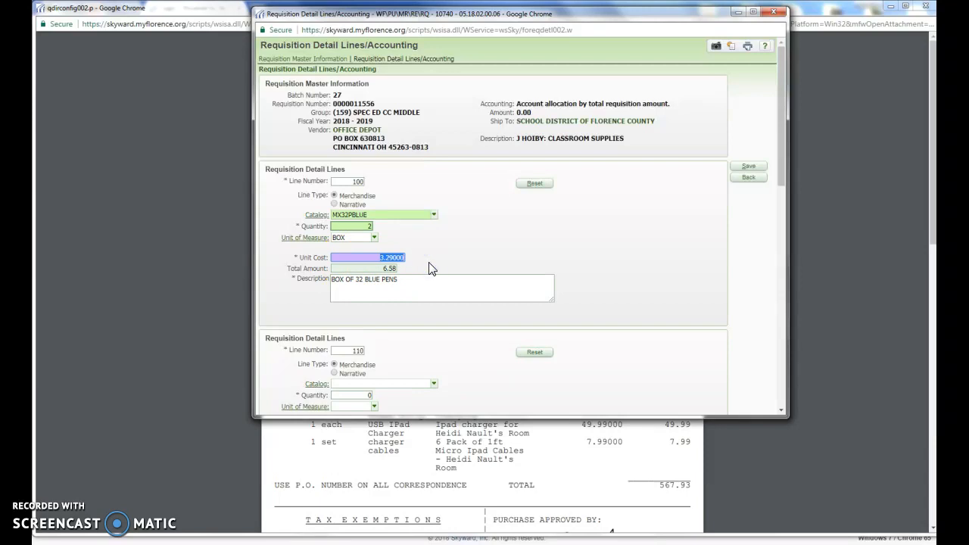
text(1.50)
click(370, 274)
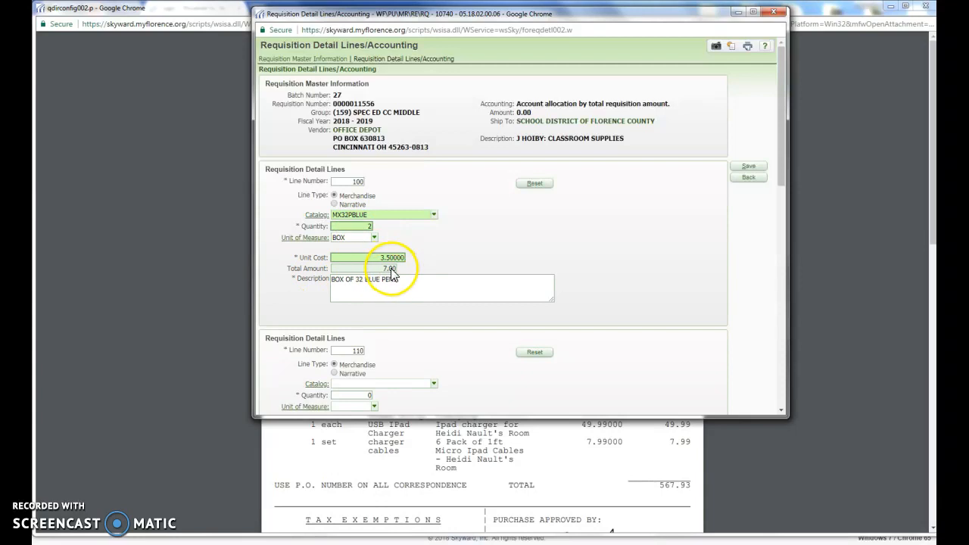
- Fill in line 110 with catalog number 2365175, quantity 5 and unit of measure EACH
scroll(411, 309, down, 3)
click(345, 276)
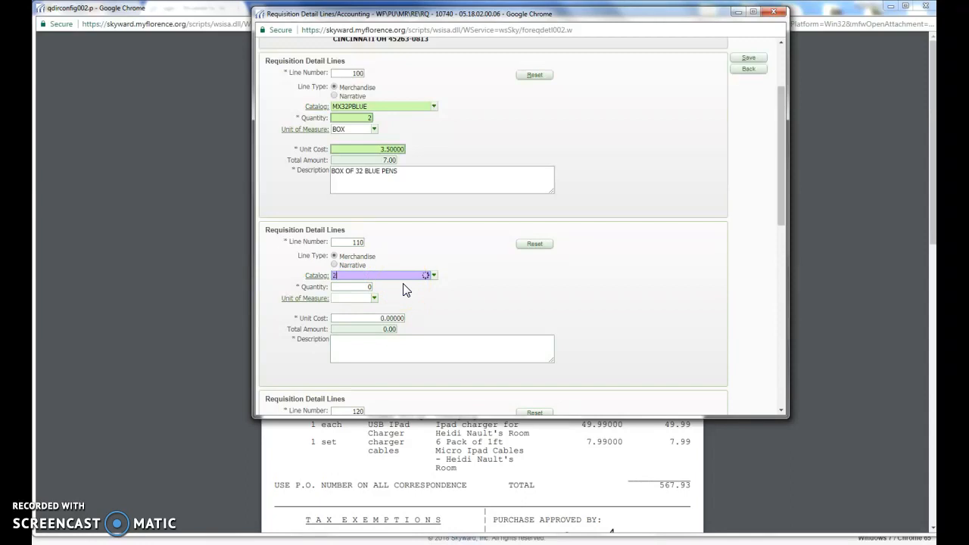
text(2365175)
click(366, 286)
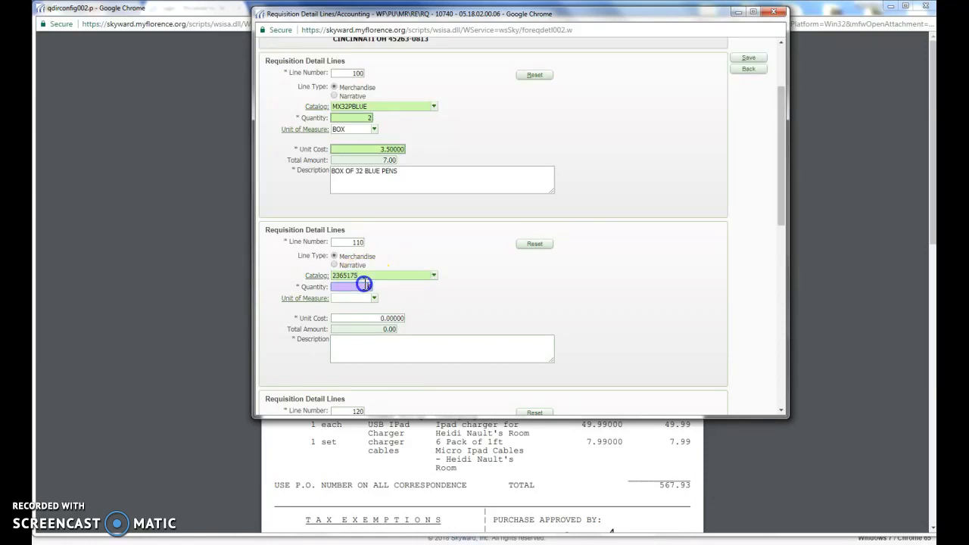
drag(367, 286, 395, 290)
text(5)
click(361, 299)
text(EACH)
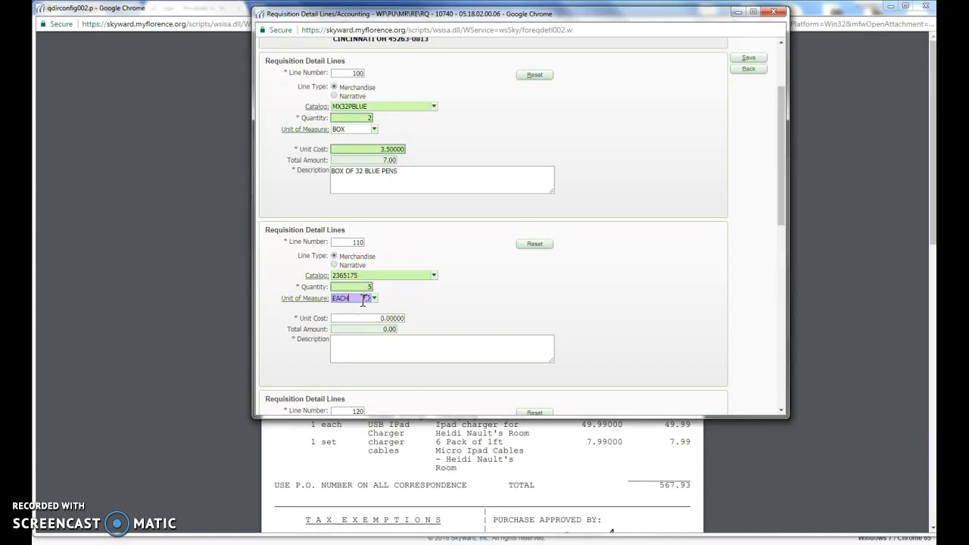
- Set line 110's unit cost to 0.89 and enter ERASERS as its description
click(360, 317)
click(371, 341)
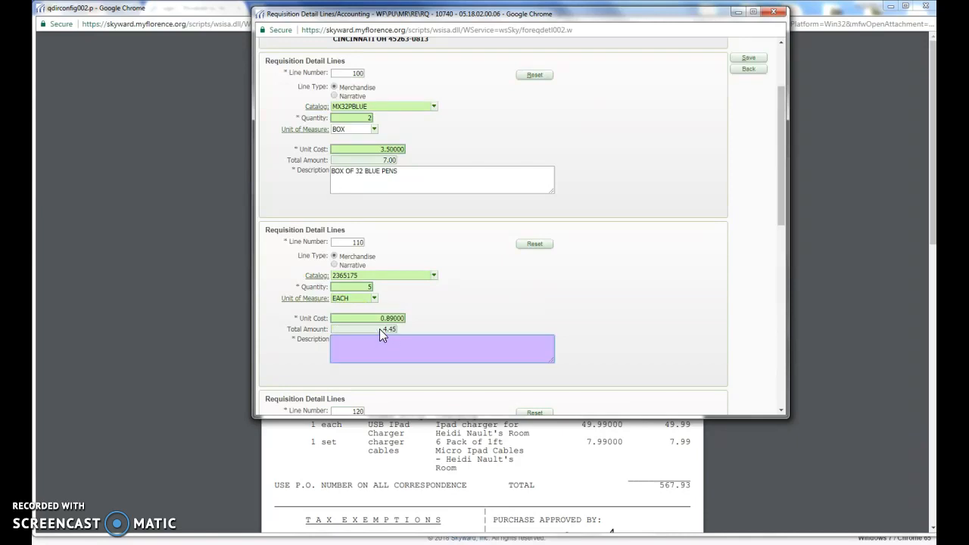
click(392, 345)
scroll(391, 343, down, 3)
click(357, 227)
- Choose the SHIPPING catalog item for line 120 and set its quantity to 1
scroll(452, 264, up, 2)
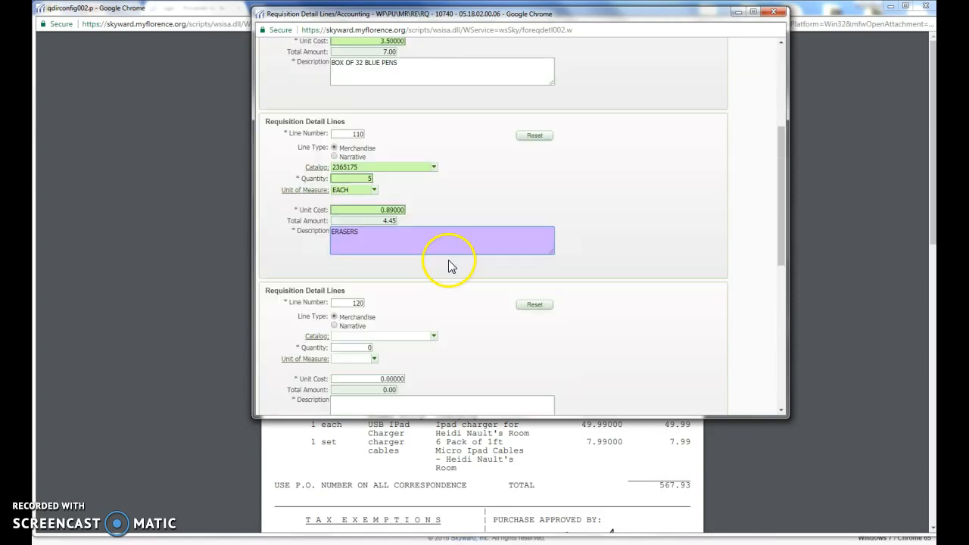
scroll(439, 229, up, 2)
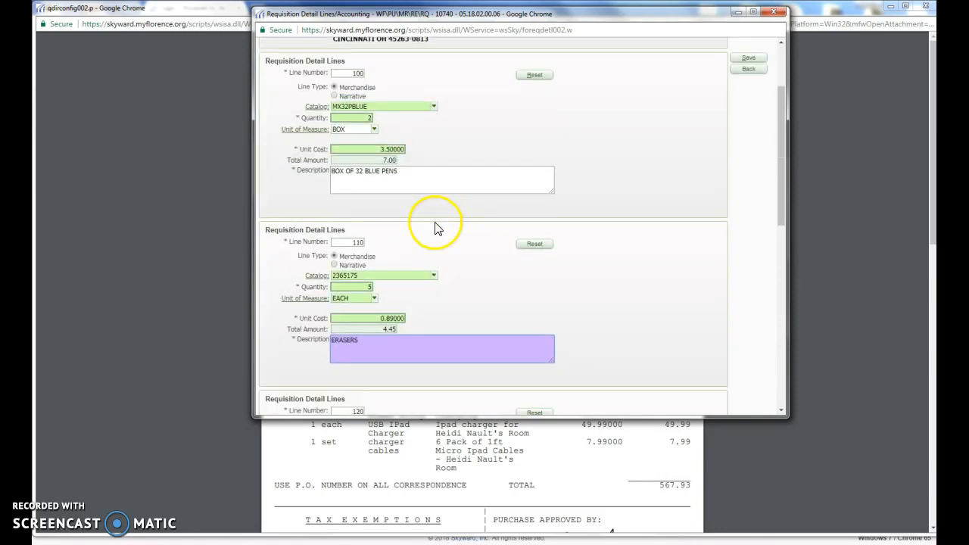
scroll(431, 223, down, 2)
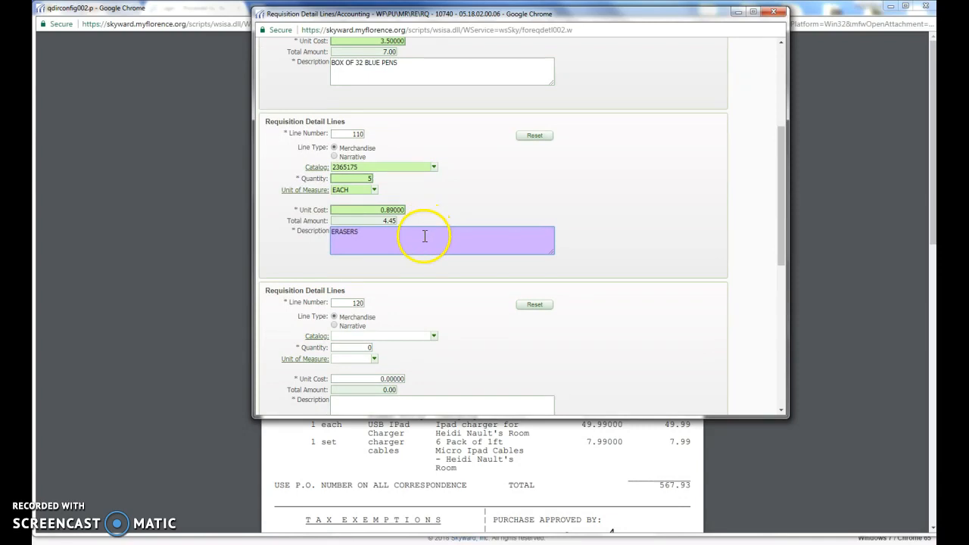
click(361, 335)
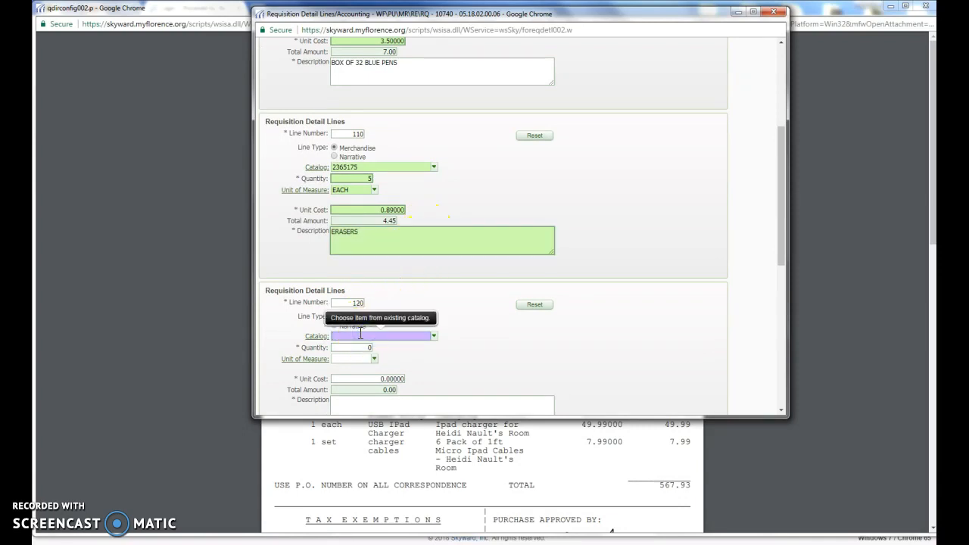
text(SHI)
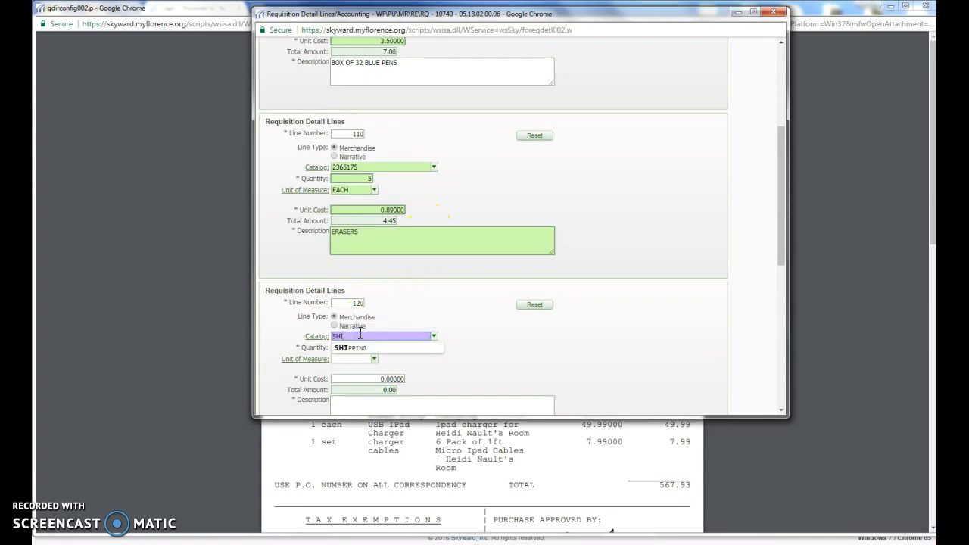
click(356, 348)
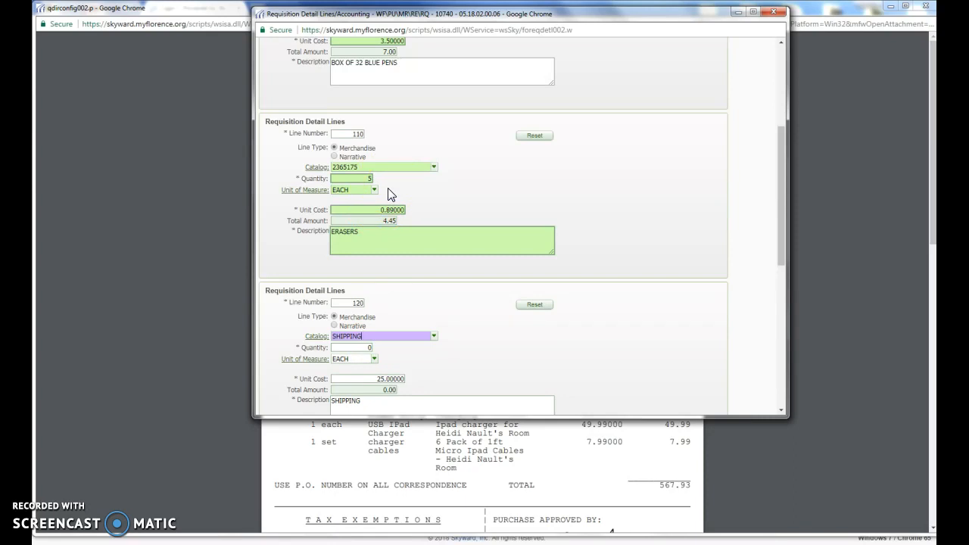
click(360, 347)
double_click(370, 347)
text(1)
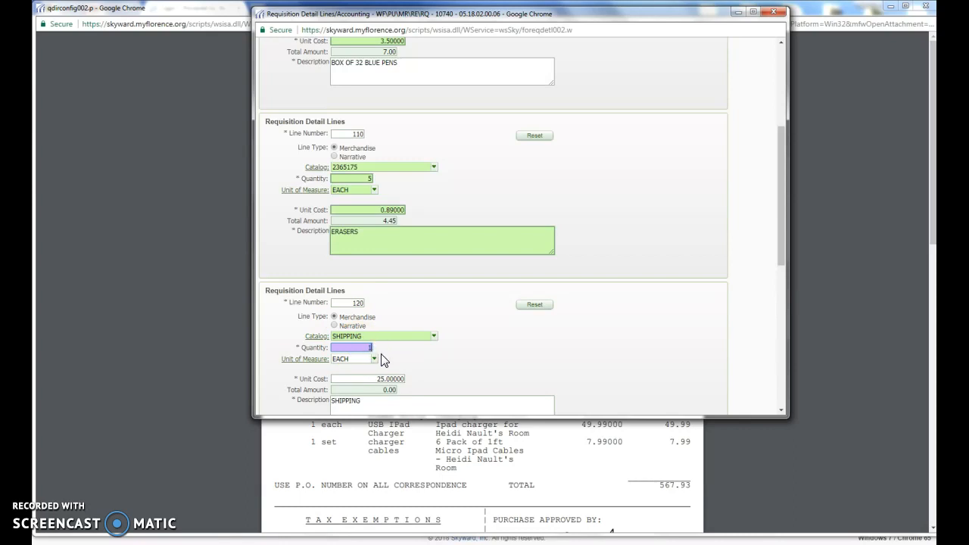
- Set the unit cost of the shipping line to 5.00
scroll(359, 367, down, 2)
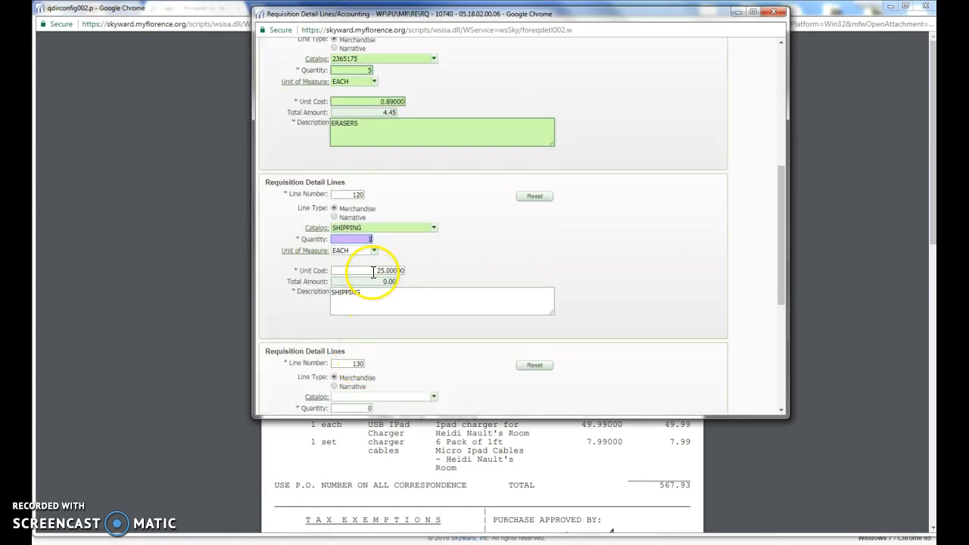
click(372, 272)
text(5)
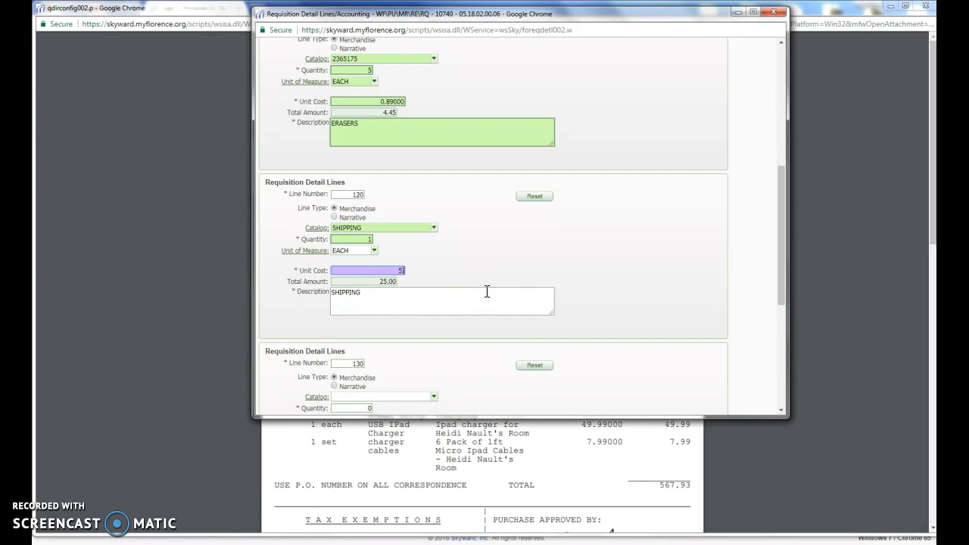
text(.00)
click(487, 292)
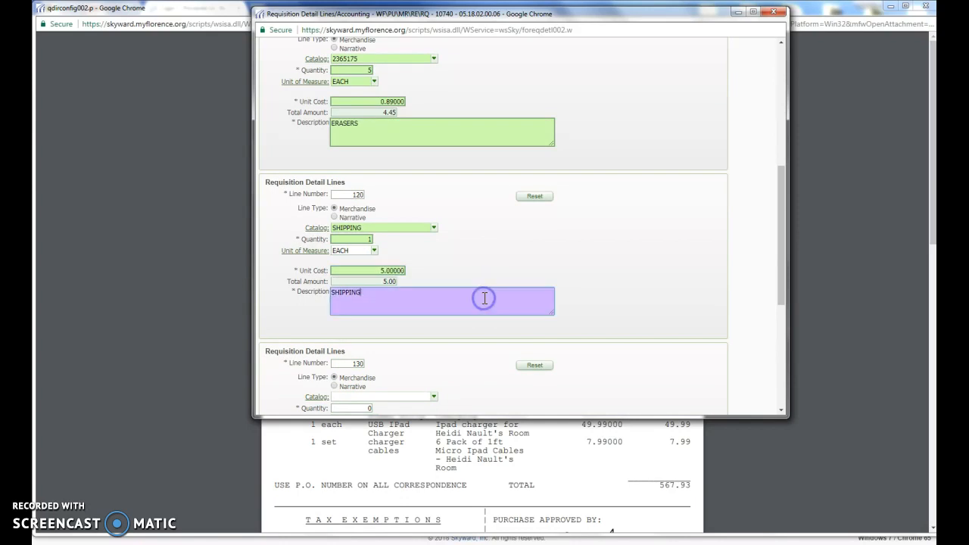
click(470, 311)
- Review and save the three detail lines, then start adding accounts to the requisition
scroll(470, 311, up, 3)
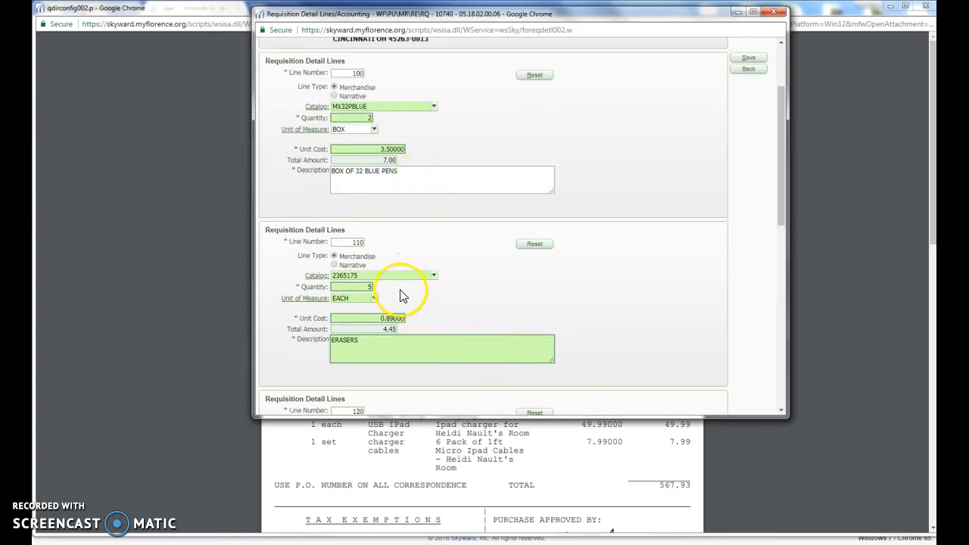
scroll(400, 298, down, 2)
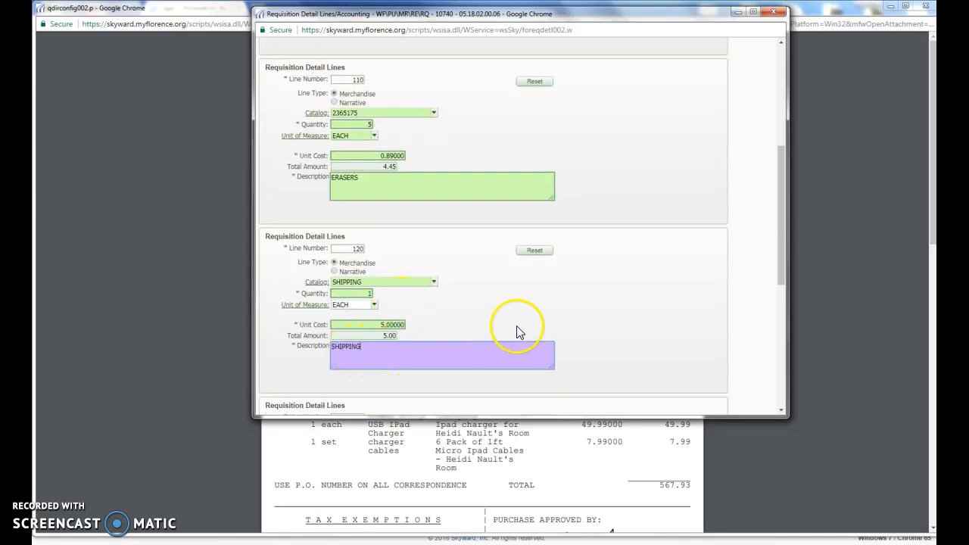
scroll(514, 331, up, 3)
scroll(514, 331, up, 1)
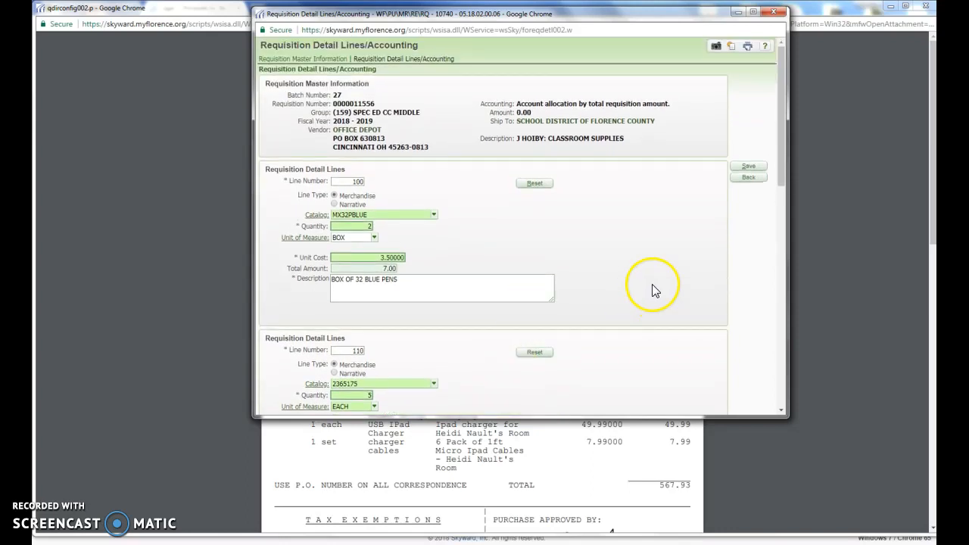
click(748, 172)
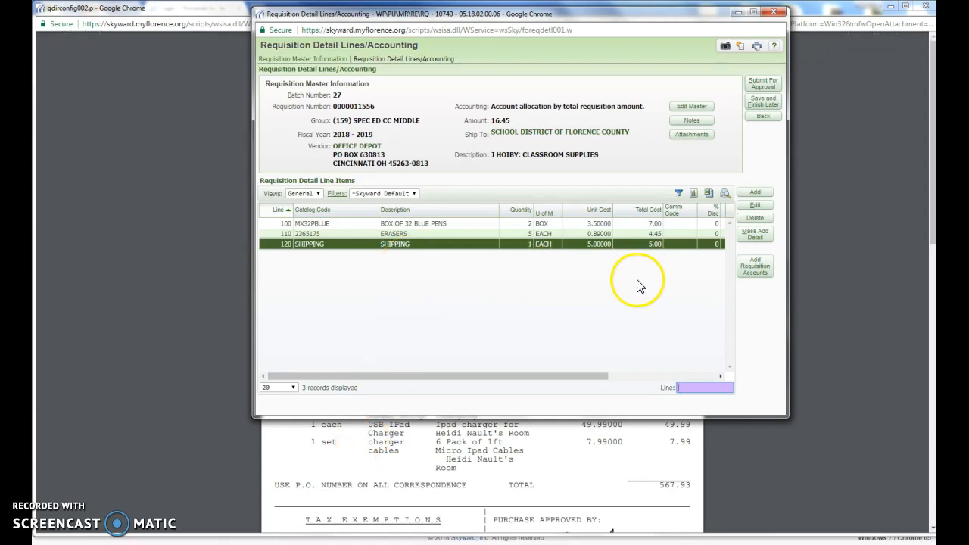
click(760, 269)
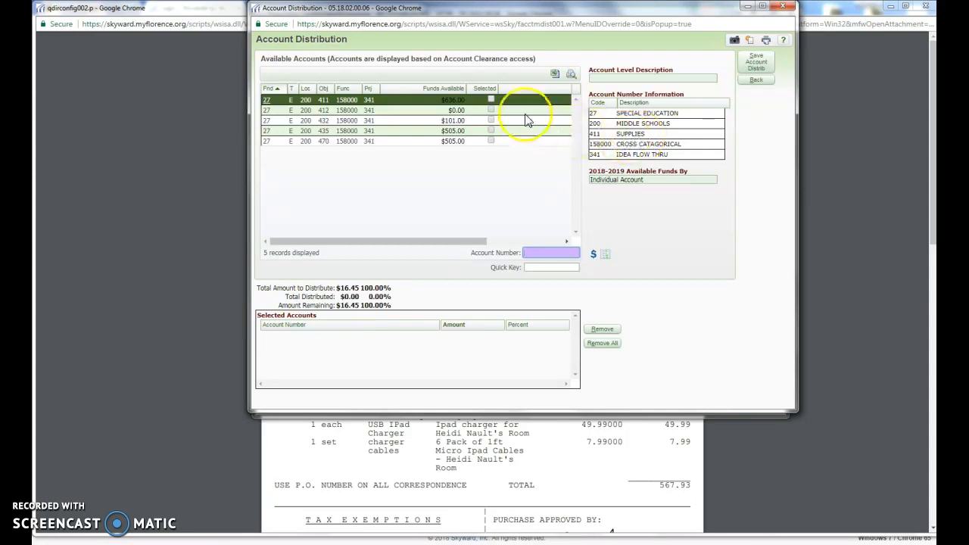
- Examine the account descriptions and available funds for object codes 432, 435, 470, 412 and 411
click(458, 121)
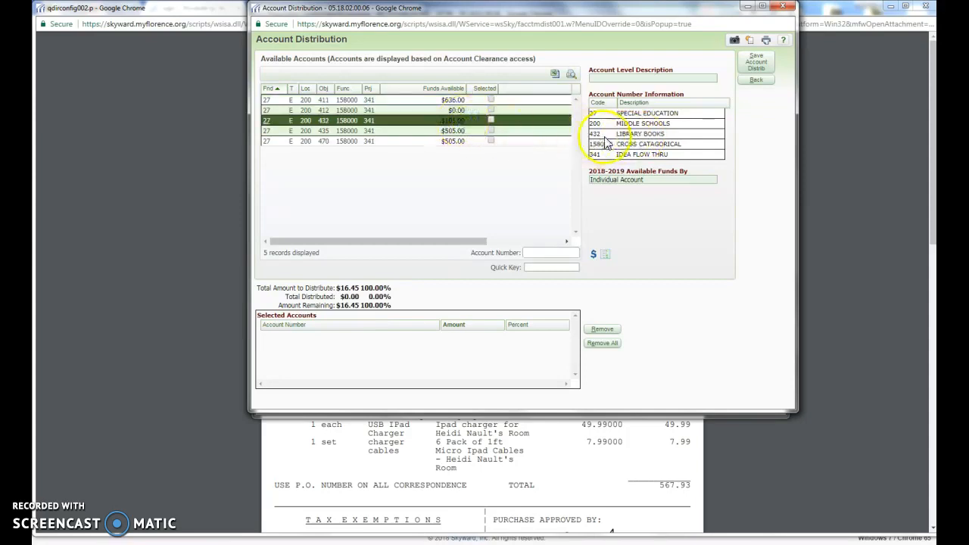
click(453, 132)
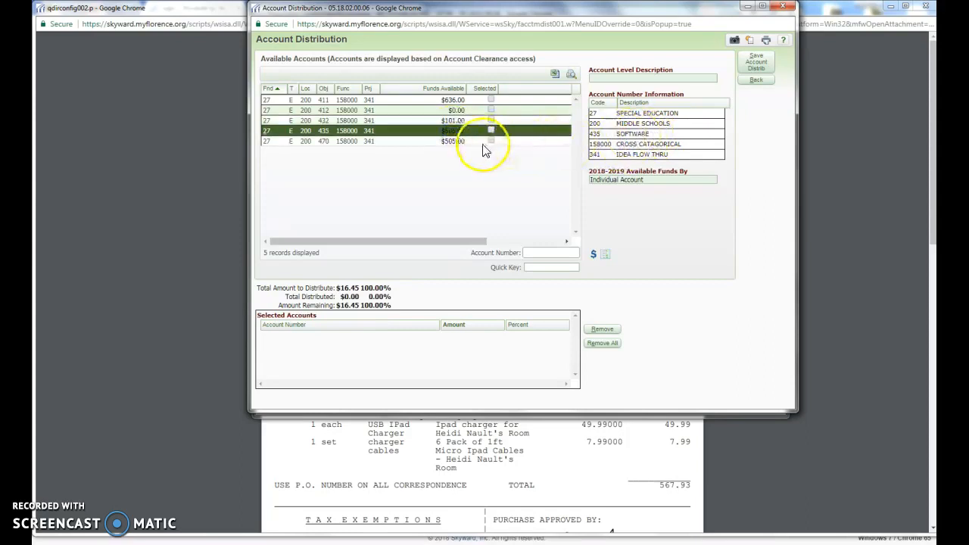
click(453, 142)
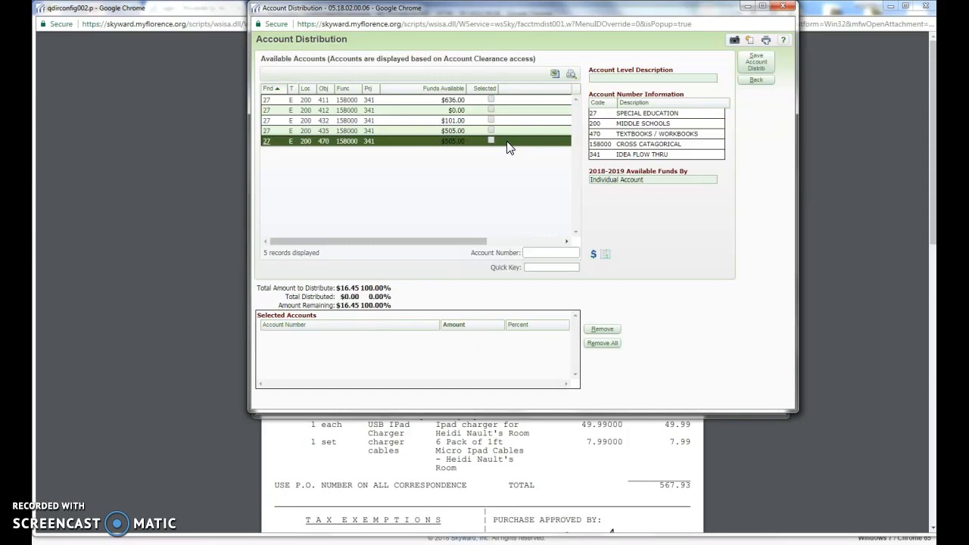
click(454, 112)
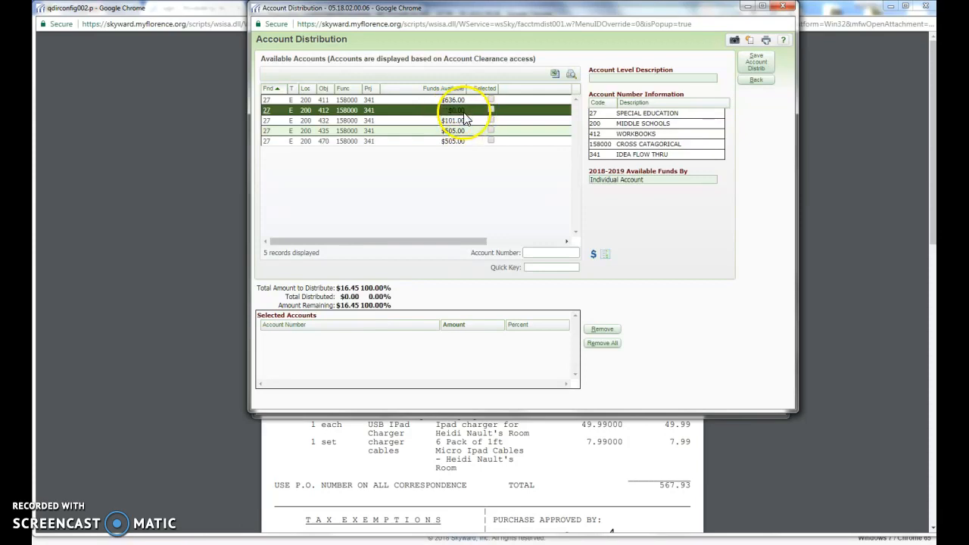
click(455, 101)
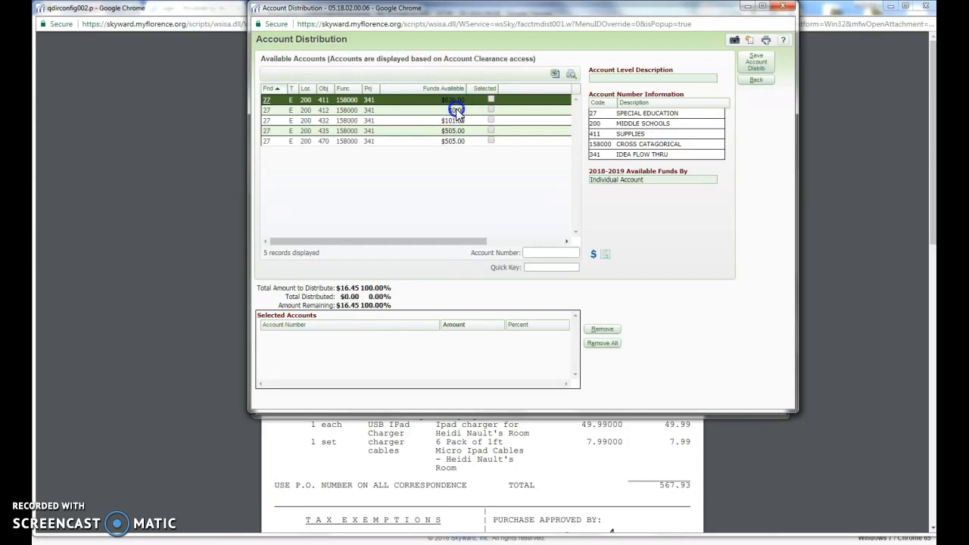
click(456, 111)
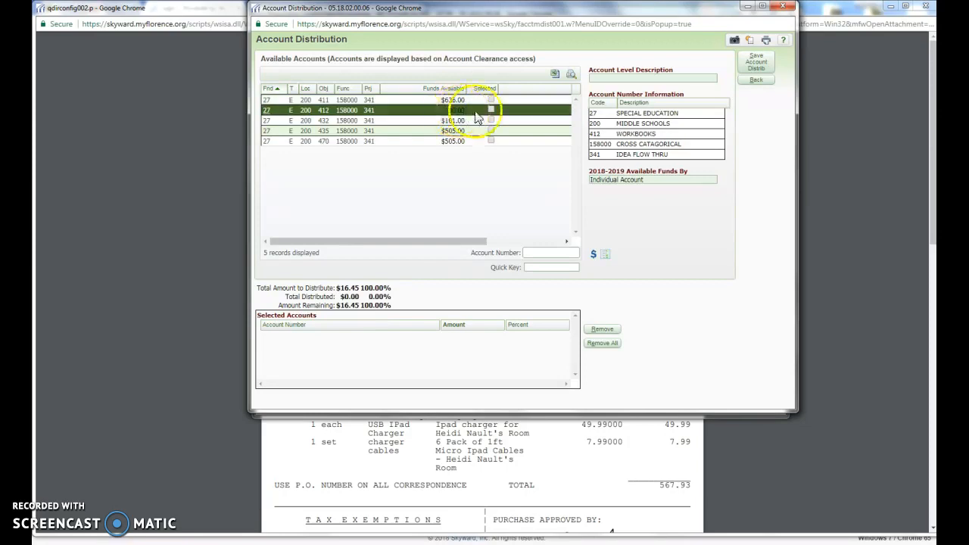
- Select the SUPPLIES account with object code 411 to cover the full requisition amount
click(464, 100)
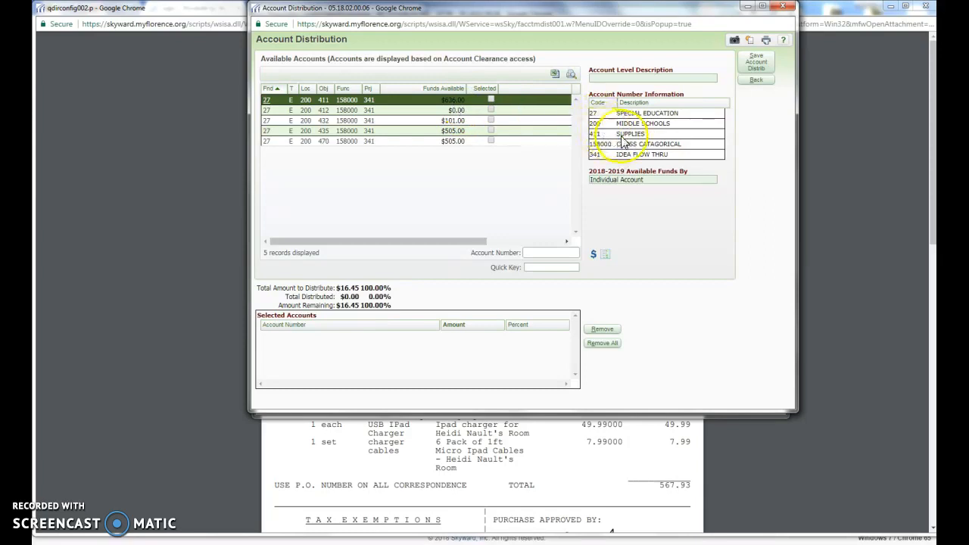
click(490, 100)
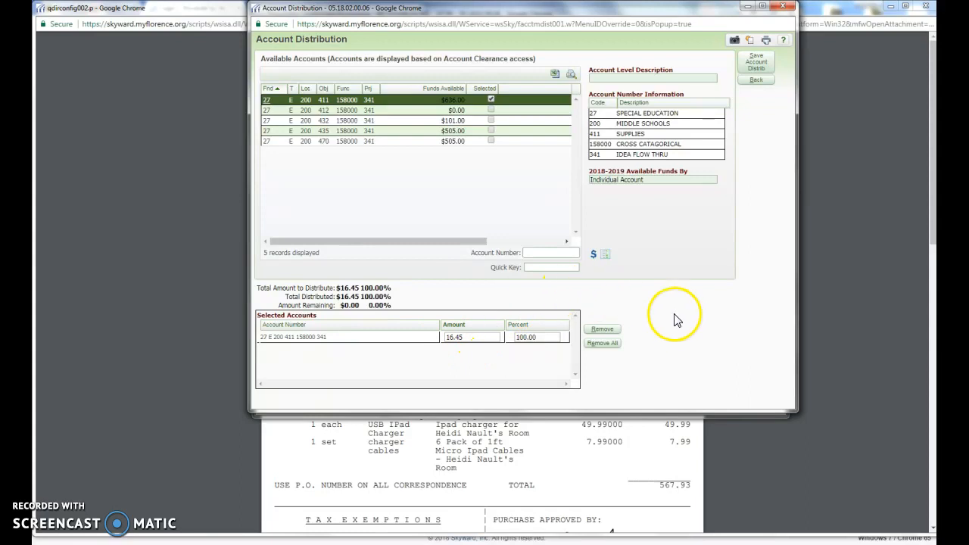
click(491, 131)
click(491, 132)
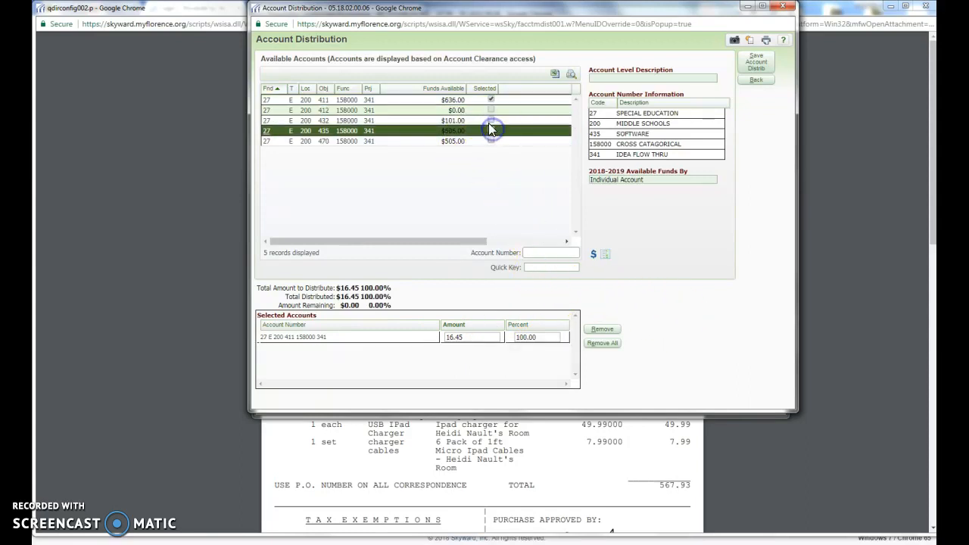
click(491, 121)
click(491, 121)
click(492, 140)
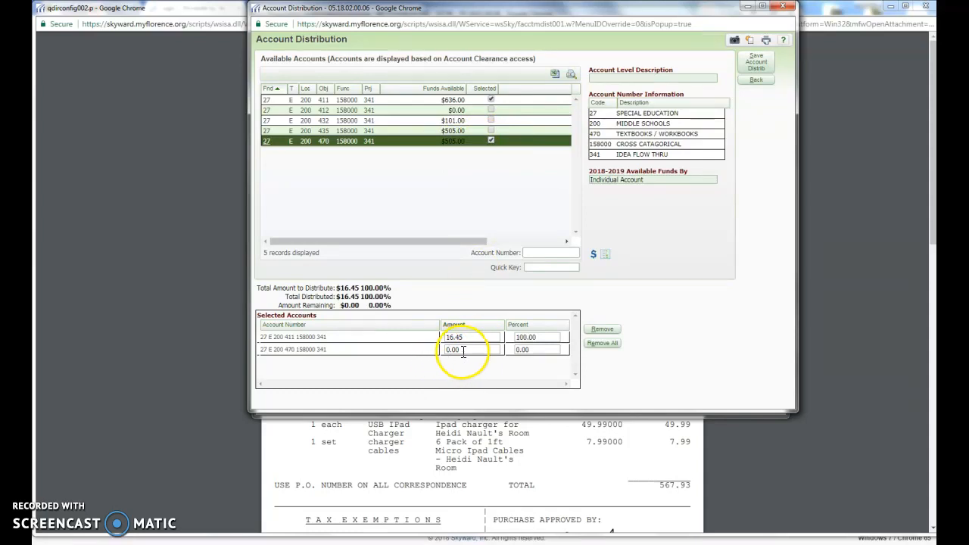
click(487, 349)
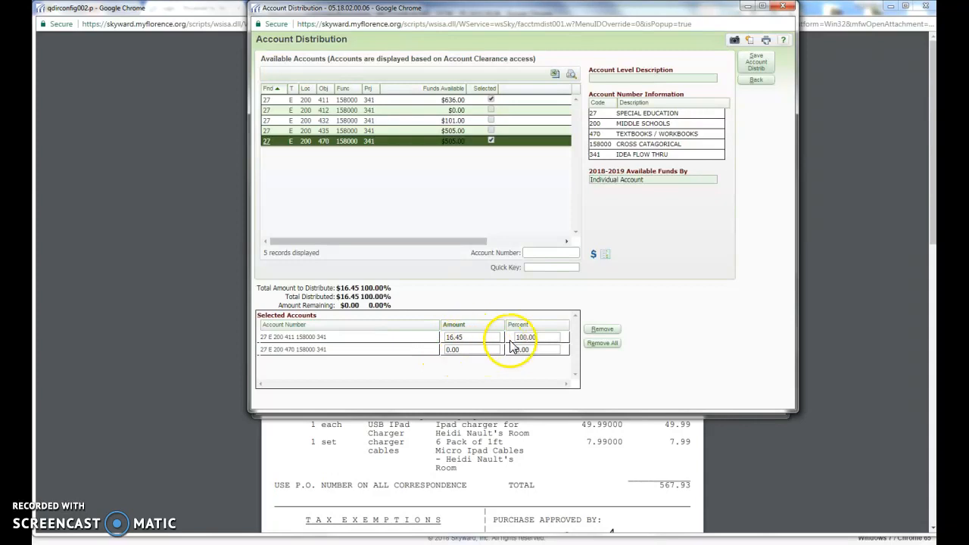
click(491, 141)
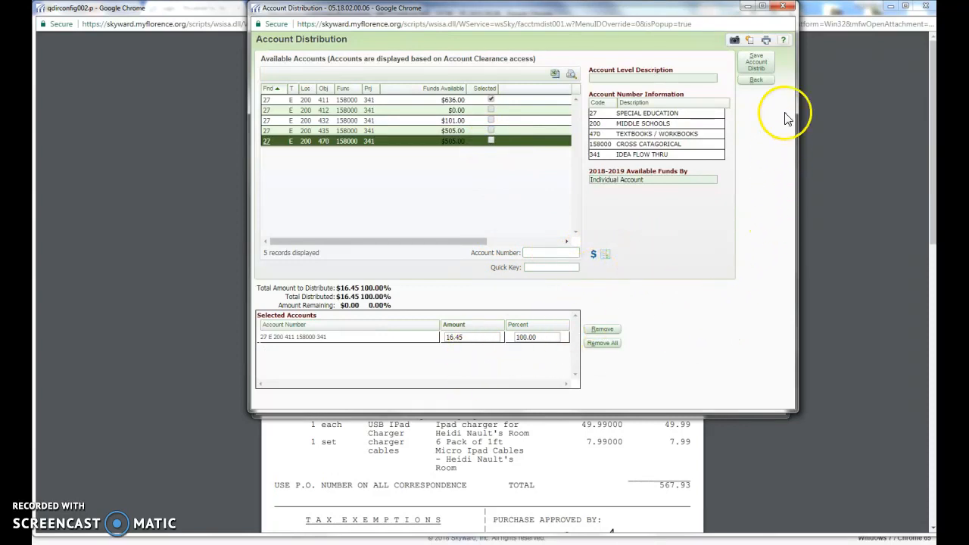
- Save the account distribution, and save the requisition to finish later without submitting it for approval
click(757, 69)
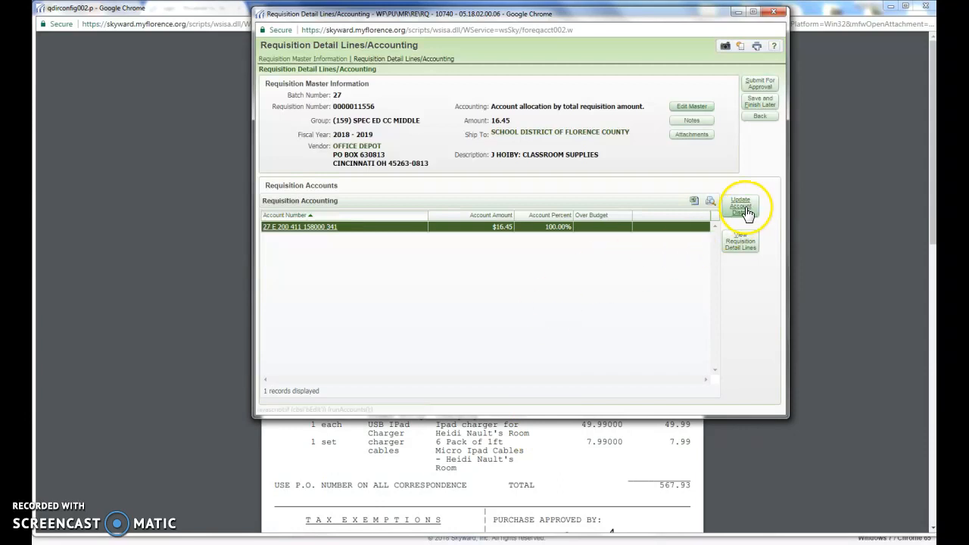
click(758, 111)
click(560, 86)
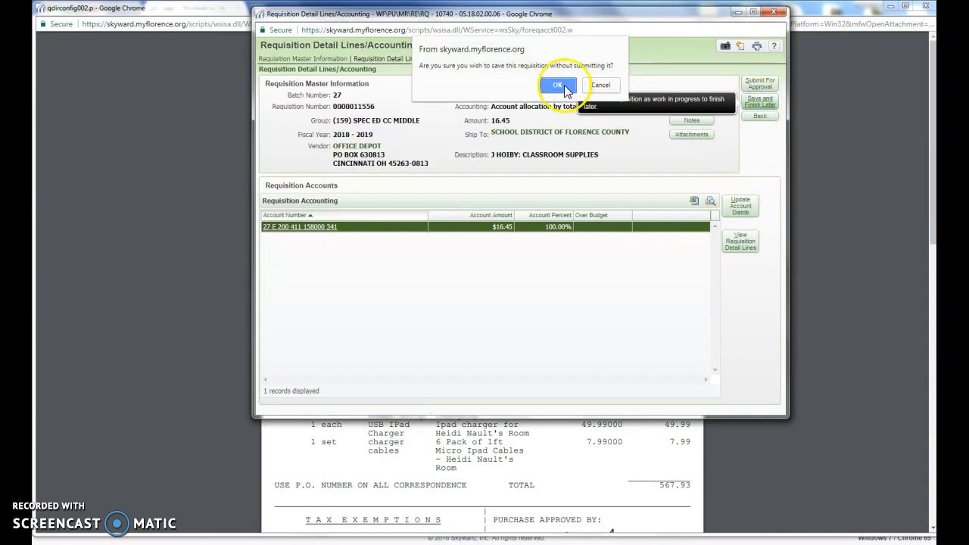